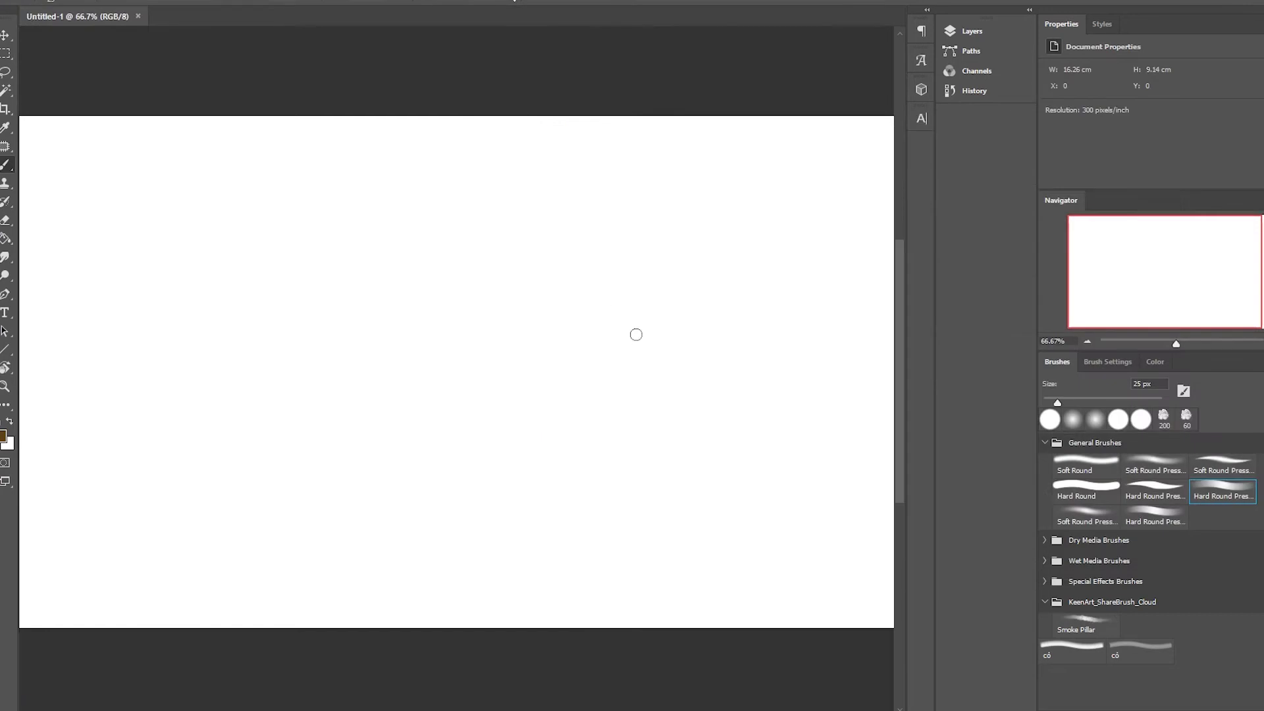
- On a new sketch layer, rough in the face's curve and top edge with a thin grey brush
left_click_drag(346, 418, 421, 431)
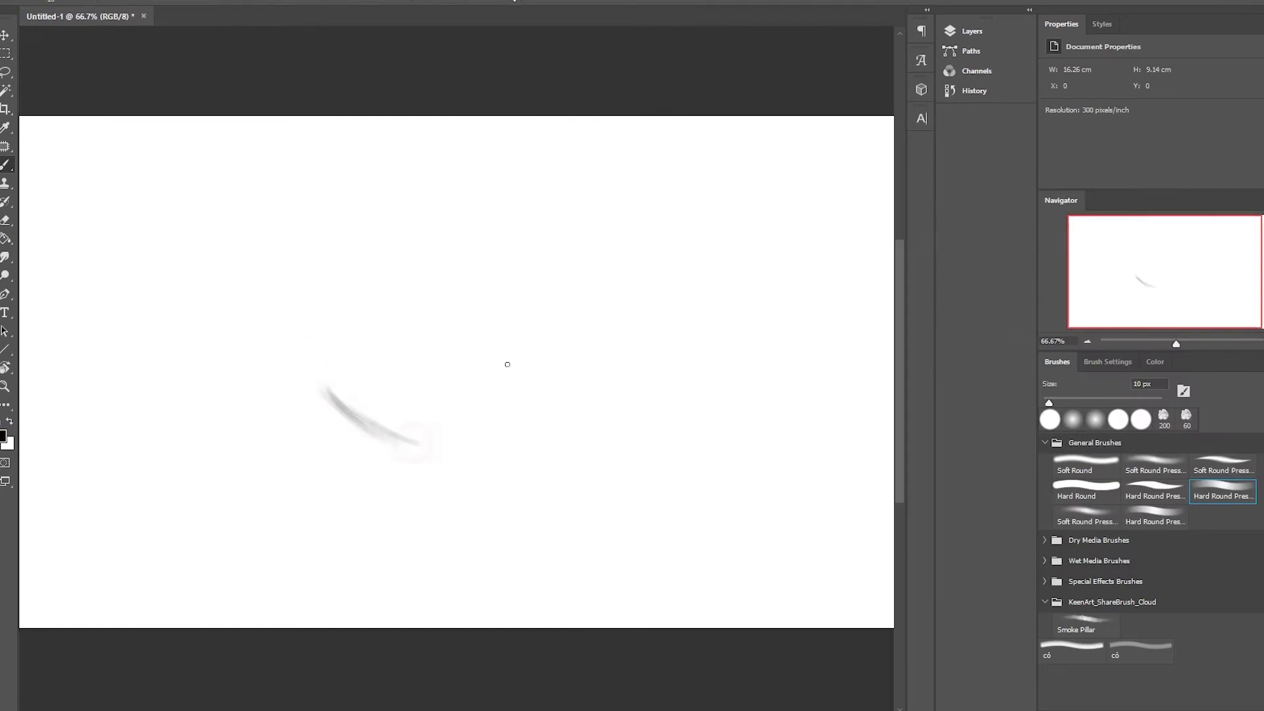
key("F7")
key("ctrl+z")
key("e")
key("b")
left_click_drag(320, 352, 495, 283)
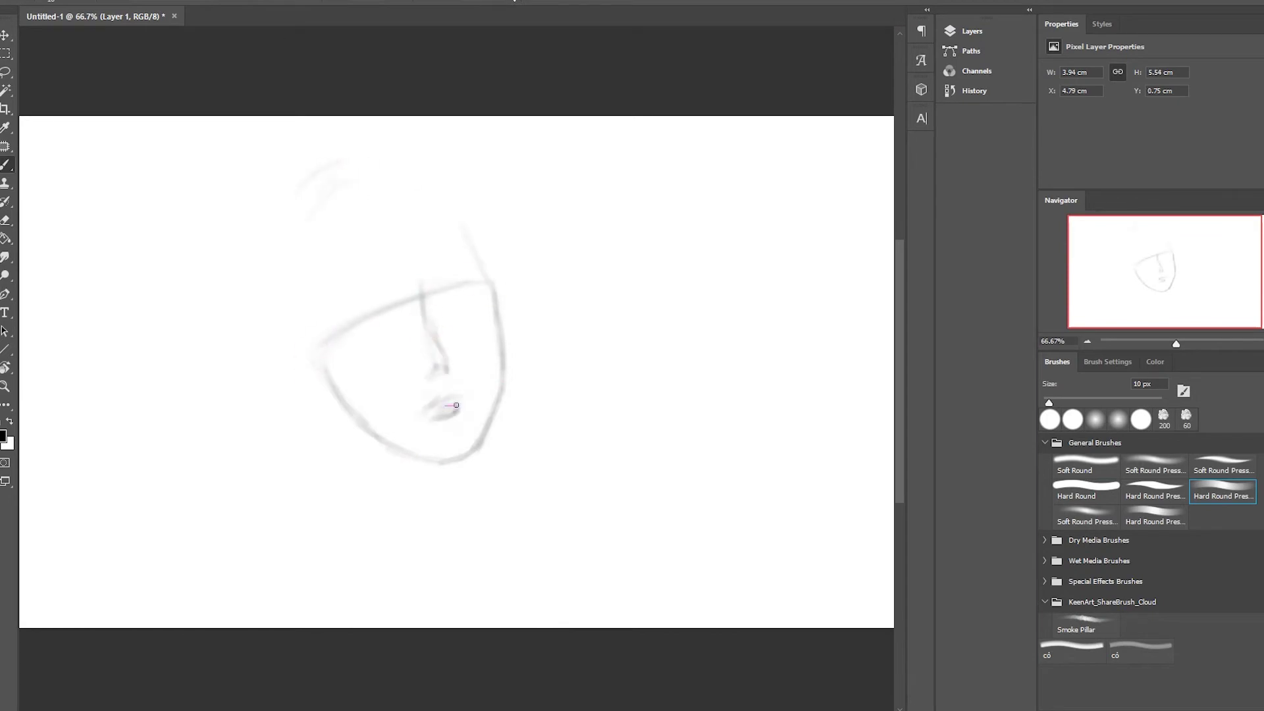
mouse_move(328, 364)
left_mouse_down()
mouse_move(482, 297)
mouse_move(511, 349)
left_mouse_up()
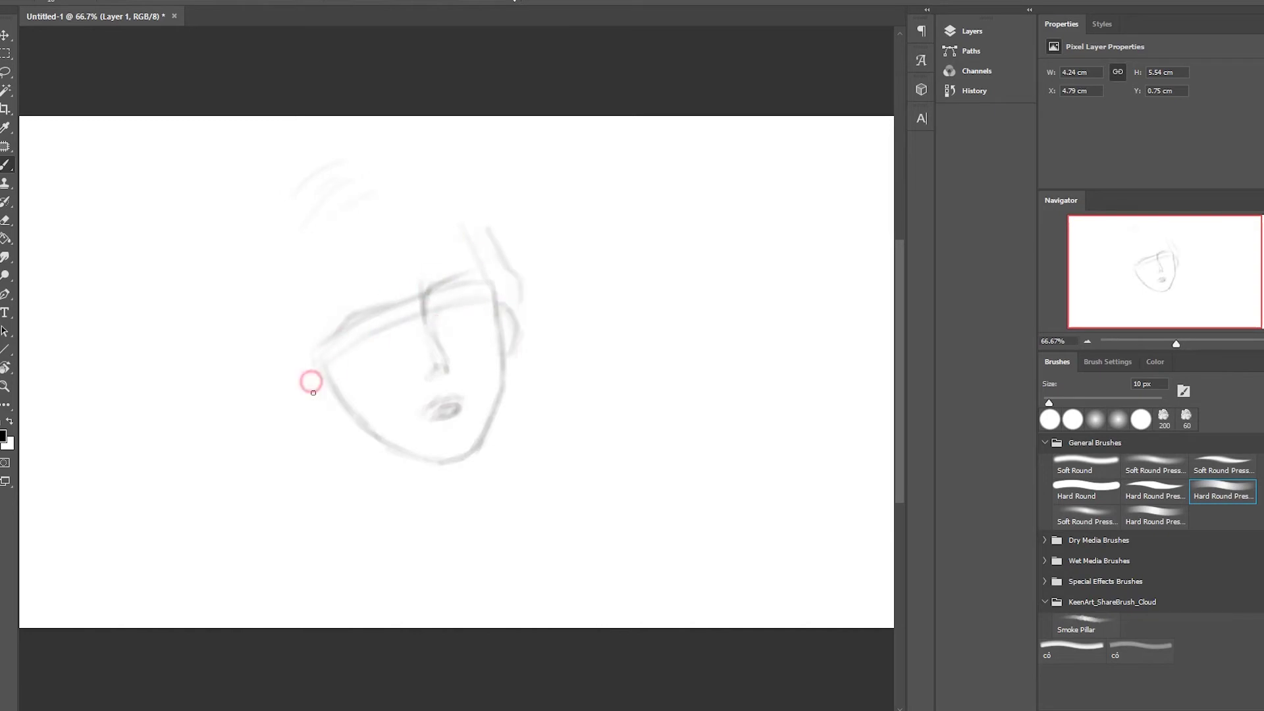
- Sketch the neck, collarbone lines and both shoulder lines
mouse_move(370, 490)
left_mouse_down()
mouse_move(361, 428)
mouse_move(239, 550)
left_mouse_up()
key("ctrl+z")
left_click_drag(484, 426, 465, 549)
left_click_drag(484, 495, 532, 550)
left_click_drag(338, 532, 423, 570)
left_click_drag(431, 578, 531, 566)
left_click_drag(403, 516, 421, 571)
key("e")
key("b")
left_click_drag(488, 434, 465, 538)
left_click_drag(483, 497, 576, 622)
left_click_drag(173, 624, 282, 595)
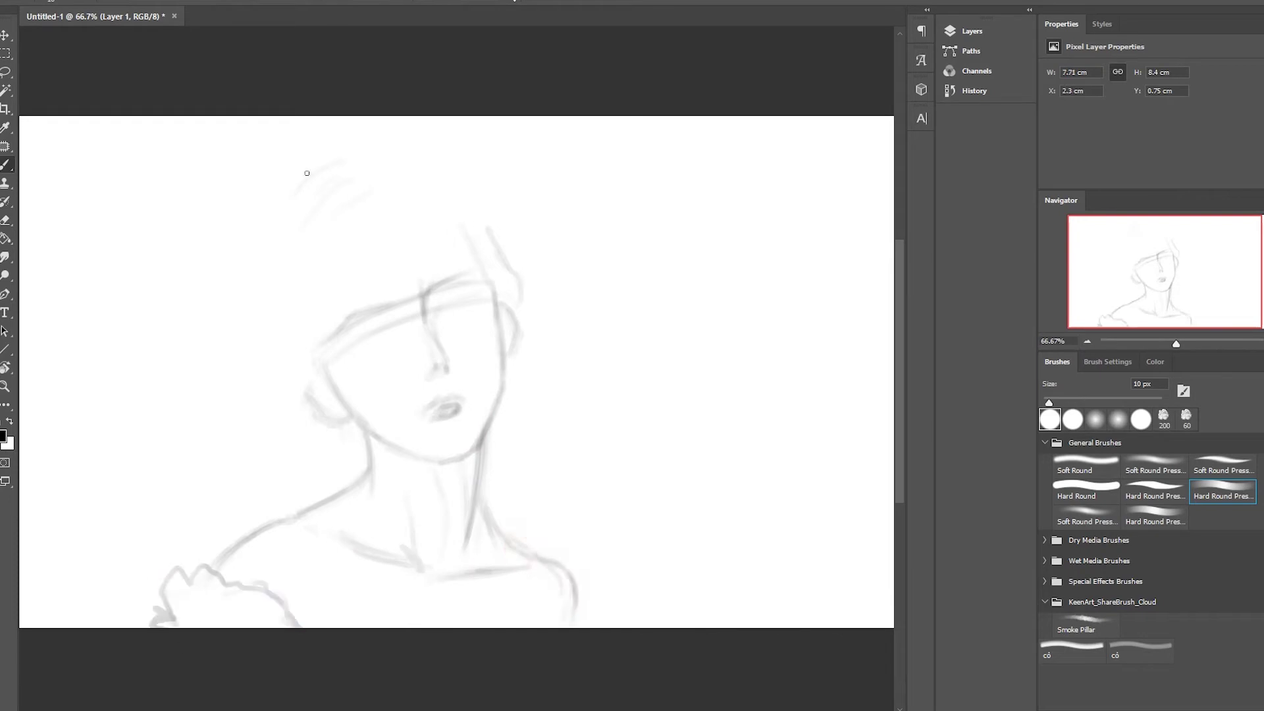
- Sketch loose hair strands around the head and enlarge the sketch with Free Transform
left_click_drag(376, 235, 316, 329)
left_click_drag(370, 201, 293, 415)
left_click_drag(487, 232, 520, 310)
mouse_move(362, 168)
left_mouse_down()
mouse_move(280, 263)
mouse_move(260, 387)
left_mouse_up()
left_click_drag(356, 382, 348, 457)
left_click_drag(495, 403, 488, 476)
key("ctrl+t")
left_click_drag(559, 147, 570, 119)
key("Return")
left_click_drag(501, 178, 428, 132)
left_click_drag(516, 256, 527, 434)
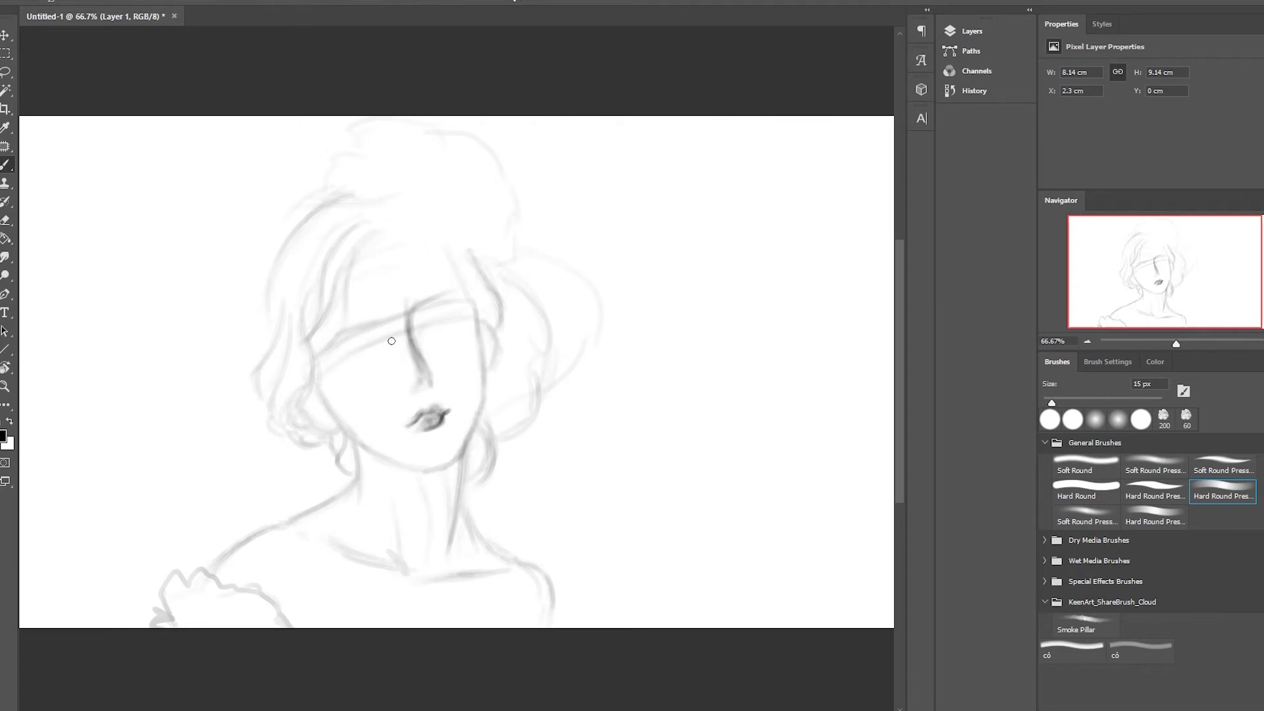
- Shade around the brow, nose, left cheek and under the chin with a larger brush
left_click_drag(391, 341, 346, 363)
left_click_drag(428, 332, 418, 311)
mouse_move(403, 368)
left_mouse_down()
mouse_move(422, 388)
mouse_move(454, 362)
mouse_move(461, 461)
left_mouse_up()
key("bracketright")
key("bracketright")
key("bracketright")
left_click_drag(335, 386, 357, 410)
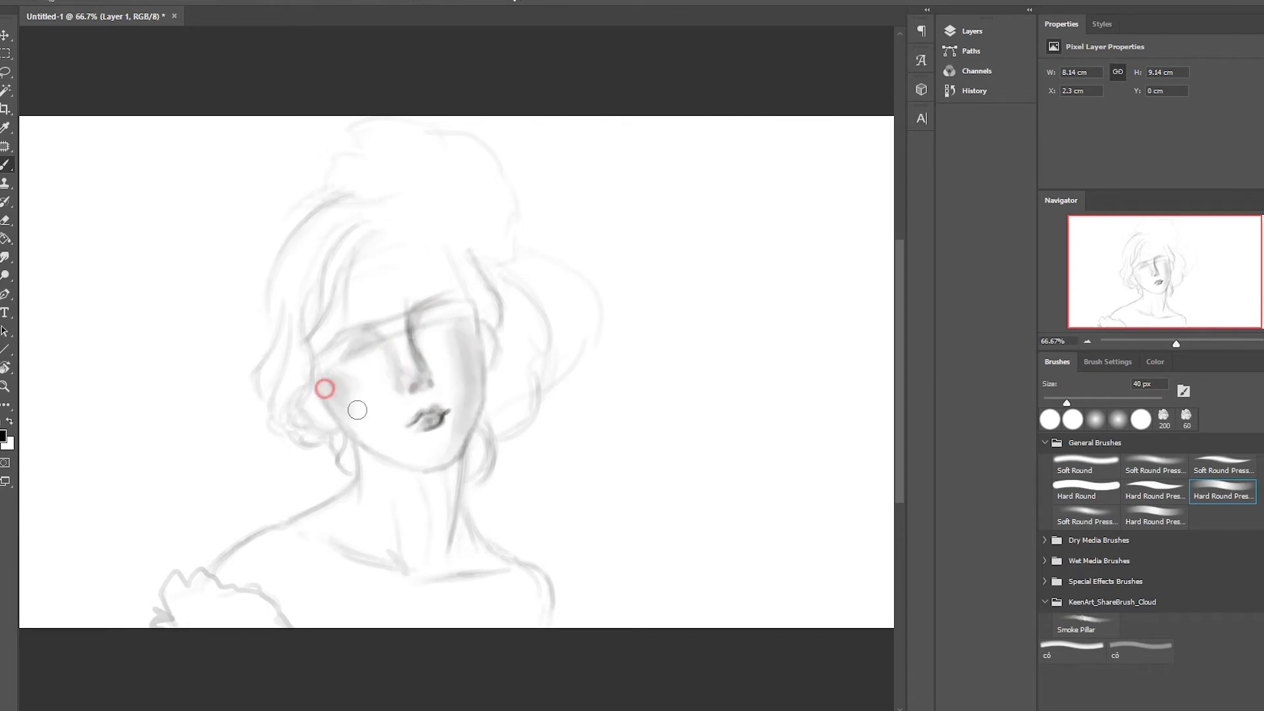
left_click_drag(437, 456, 408, 490)
- Zoom in, shade the neck and left shoulder, and lighten the brow and nose bridge with white
key("ctrl+plus")
key("bracketleft")
mouse_move(510, 461)
left_mouse_down()
mouse_move(491, 586)
mouse_move(479, 526)
left_mouse_up()
mouse_move(283, 500)
left_mouse_down()
mouse_move(286, 599)
mouse_move(335, 523)
left_mouse_up()
mouse_move(459, 185)
left_mouse_down()
mouse_move(488, 375)
mouse_move(457, 282)
left_mouse_up()
mouse_move(355, 342)
left_mouse_down()
mouse_move(421, 303)
mouse_move(543, 274)
mouse_move(554, 372)
left_mouse_up()
- Paint dark strands down the left hair lock, ear curl and right lock
left_click_drag(335, 161, 281, 330)
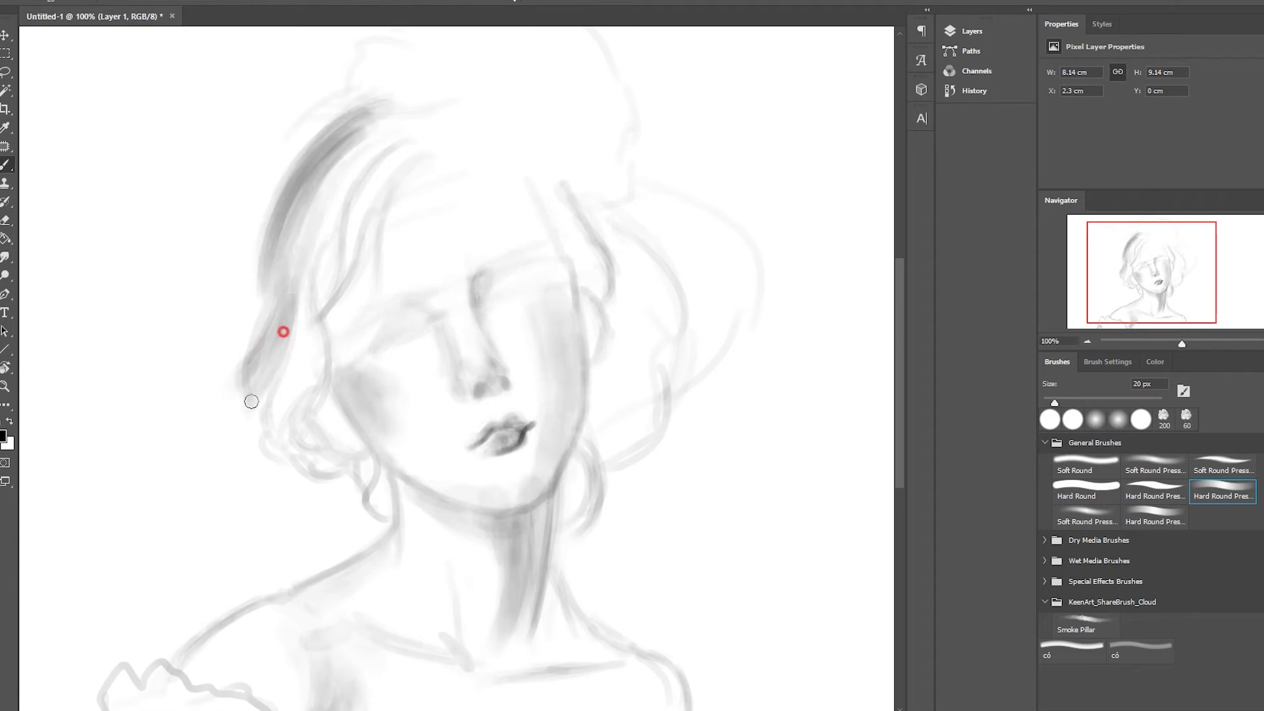
left_click_drag(389, 115, 289, 300)
mouse_move(356, 152)
left_mouse_down()
mouse_move(310, 333)
mouse_move(292, 293)
mouse_move(296, 434)
mouse_move(381, 513)
left_mouse_up()
key("bracketleft")
key("bracketleft")
mouse_move(395, 139)
left_mouse_down()
mouse_move(342, 290)
mouse_move(354, 249)
left_mouse_up()
mouse_move(545, 172)
left_mouse_down()
mouse_move(567, 250)
mouse_move(609, 300)
mouse_move(602, 359)
left_mouse_up()
left_click_drag(578, 280, 596, 362)
- Paint dark strands across the crown and deepen the left lock and ear curl
left_click_drag(323, 407, 333, 438)
left_click_drag(329, 355, 322, 444)
left_click_drag(448, 119, 270, 303)
left_click_drag(316, 175, 257, 421)
left_click_drag(455, 99, 289, 428)
left_click_drag(444, 89, 379, 99)
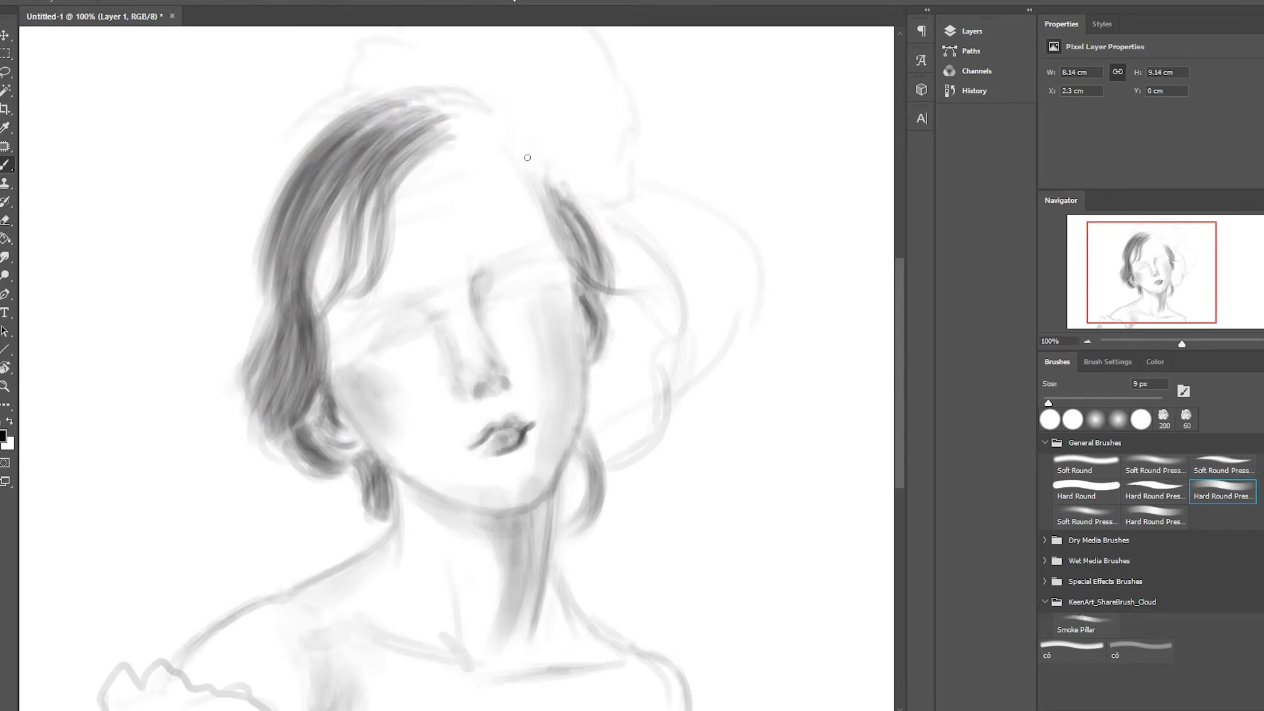
key("x")
key("e")
key("x")
key("b")
- Add more crown and left-lock strands, undo a lightening stroke, and darken the jawline
left_click_drag(484, 138, 540, 185)
mouse_move(480, 99)
left_mouse_down()
mouse_move(369, 99)
mouse_move(602, 241)
left_mouse_up()
left_click_drag(283, 237, 275, 278)
left_click_drag(461, 99, 290, 171)
mouse_move(355, 92)
left_mouse_down()
mouse_move(283, 187)
mouse_move(283, 172)
left_mouse_up()
key("ctrl+z")
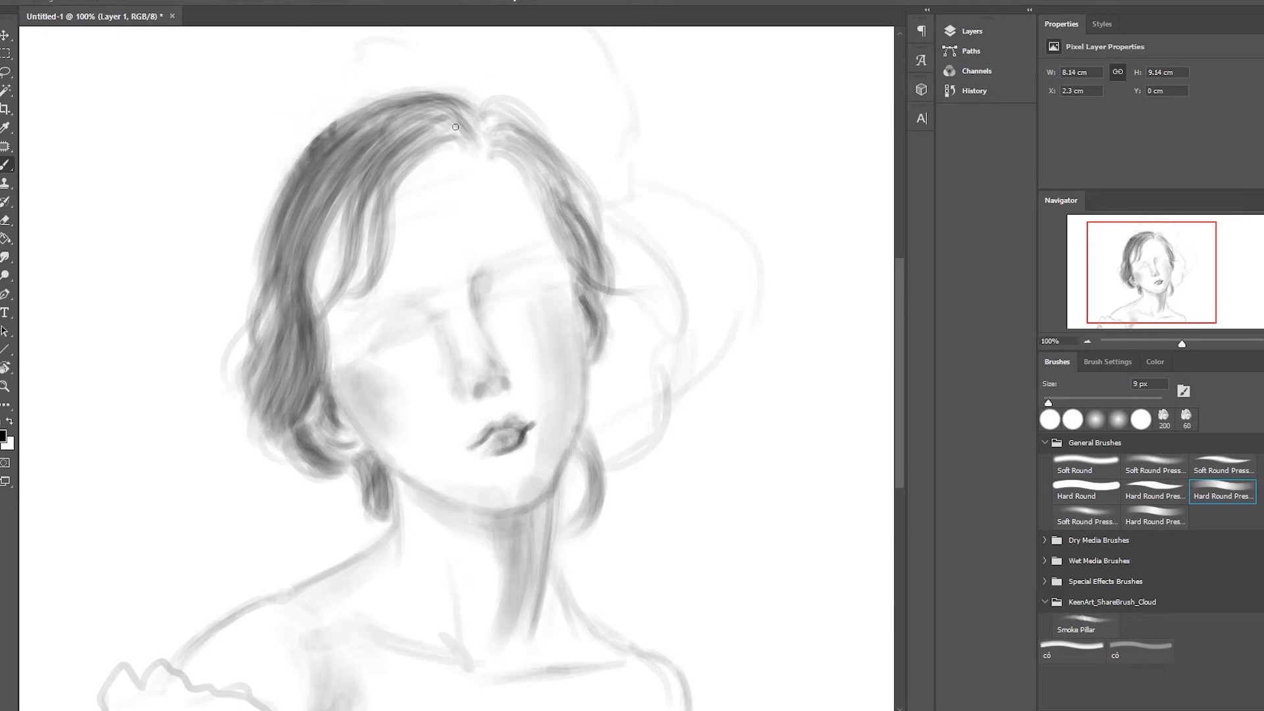
mouse_move(323, 218)
left_mouse_down()
mouse_move(282, 329)
mouse_move(274, 451)
left_mouse_up()
left_click_drag(409, 476, 525, 506)
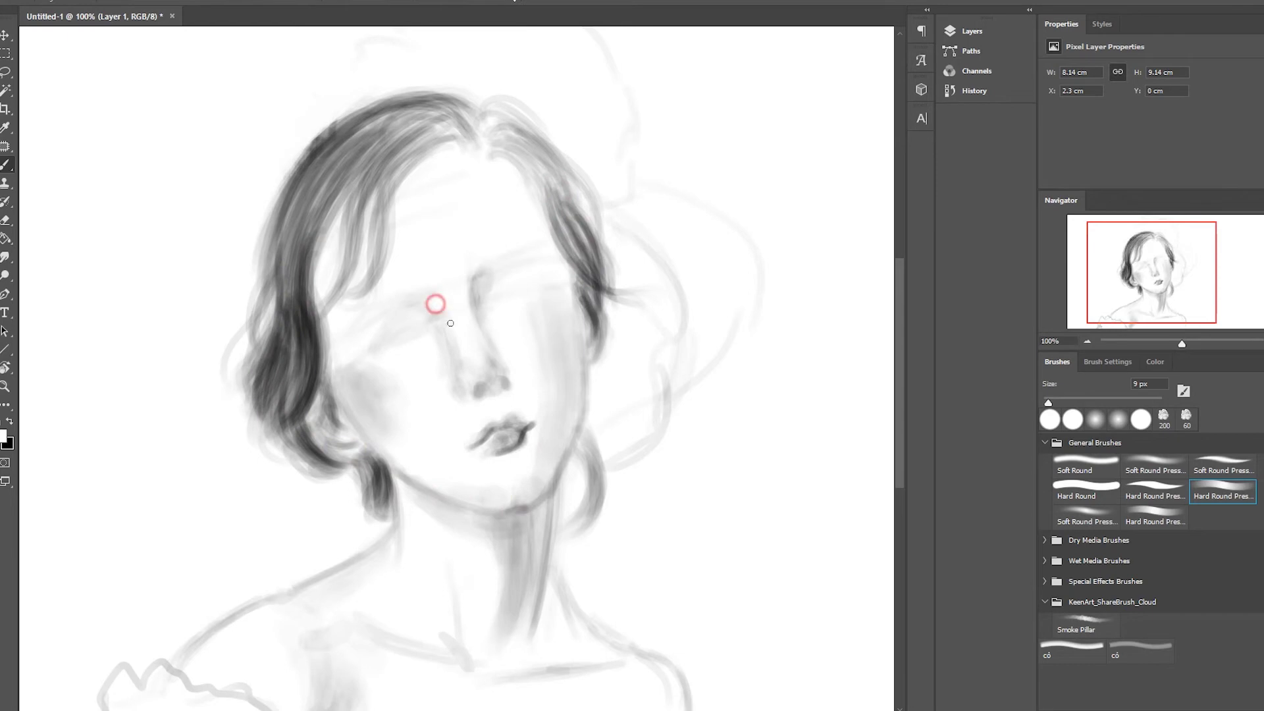
- Zoom to 200%, shrink the brush to 4 px, and draw both eyebrows
key("ctrl+plus")
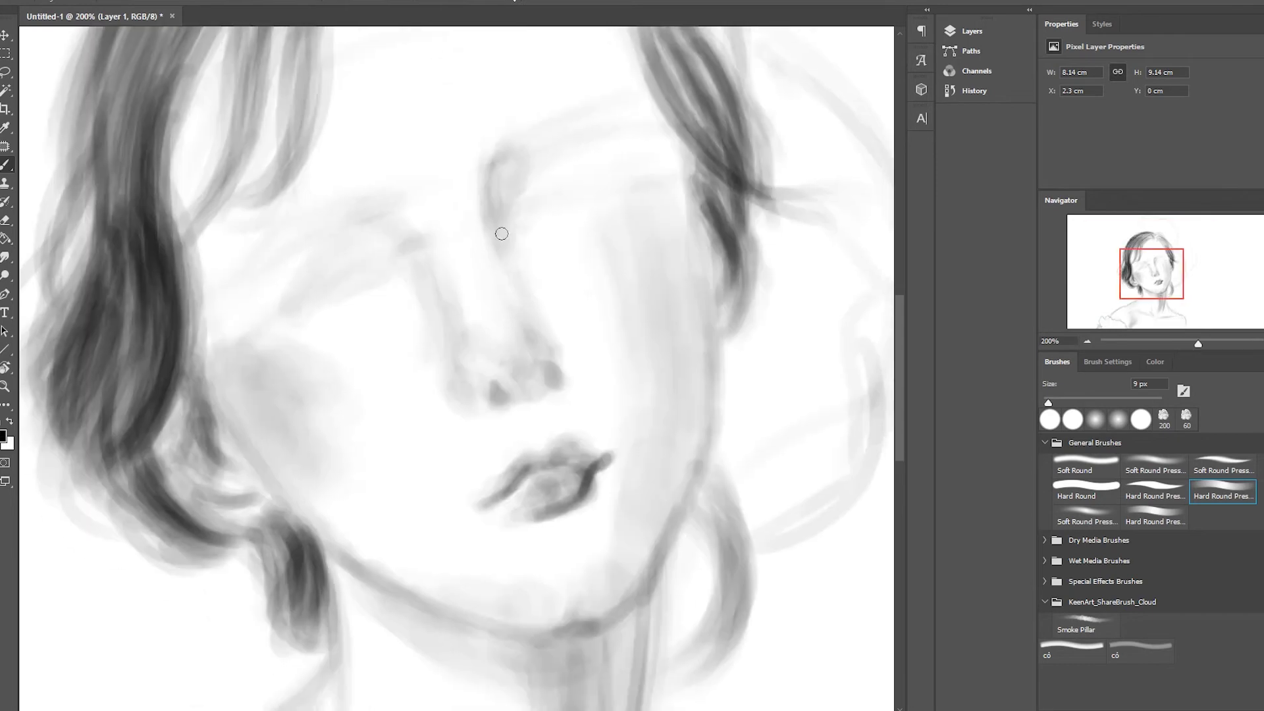
left_click_drag(502, 234, 612, 104)
key("bracketleft")
key("bracketleft")
key("bracketleft")
left_click_drag(517, 141, 599, 104)
mouse_move(502, 167)
left_mouse_down()
mouse_move(499, 148)
mouse_move(641, 122)
left_mouse_up()
mouse_move(229, 261)
left_mouse_down()
mouse_move(356, 211)
mouse_move(250, 237)
mouse_move(227, 276)
left_mouse_up()
mouse_move(237, 234)
left_mouse_down()
mouse_move(218, 290)
mouse_move(343, 218)
left_mouse_up()
key("x")
left_click_drag(220, 284, 237, 237)
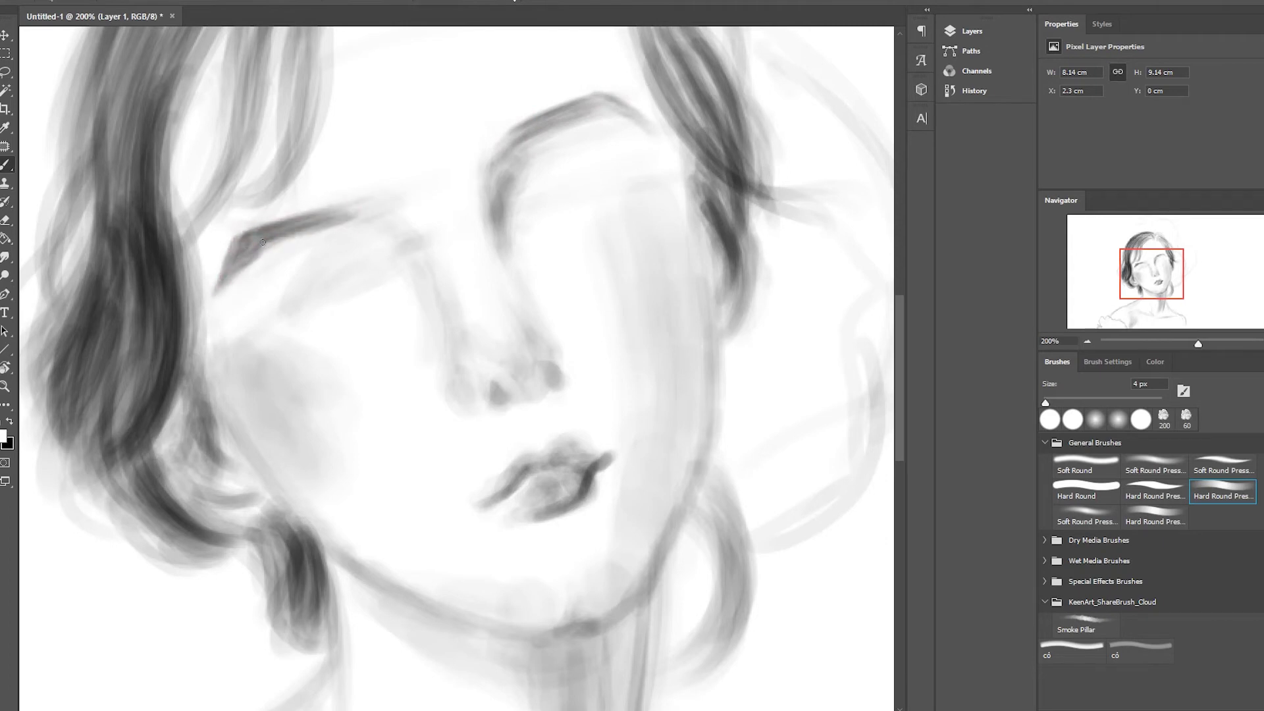
mouse_move(552, 115)
left_mouse_down()
mouse_move(501, 161)
mouse_move(599, 93)
mouse_move(625, 92)
left_mouse_up()
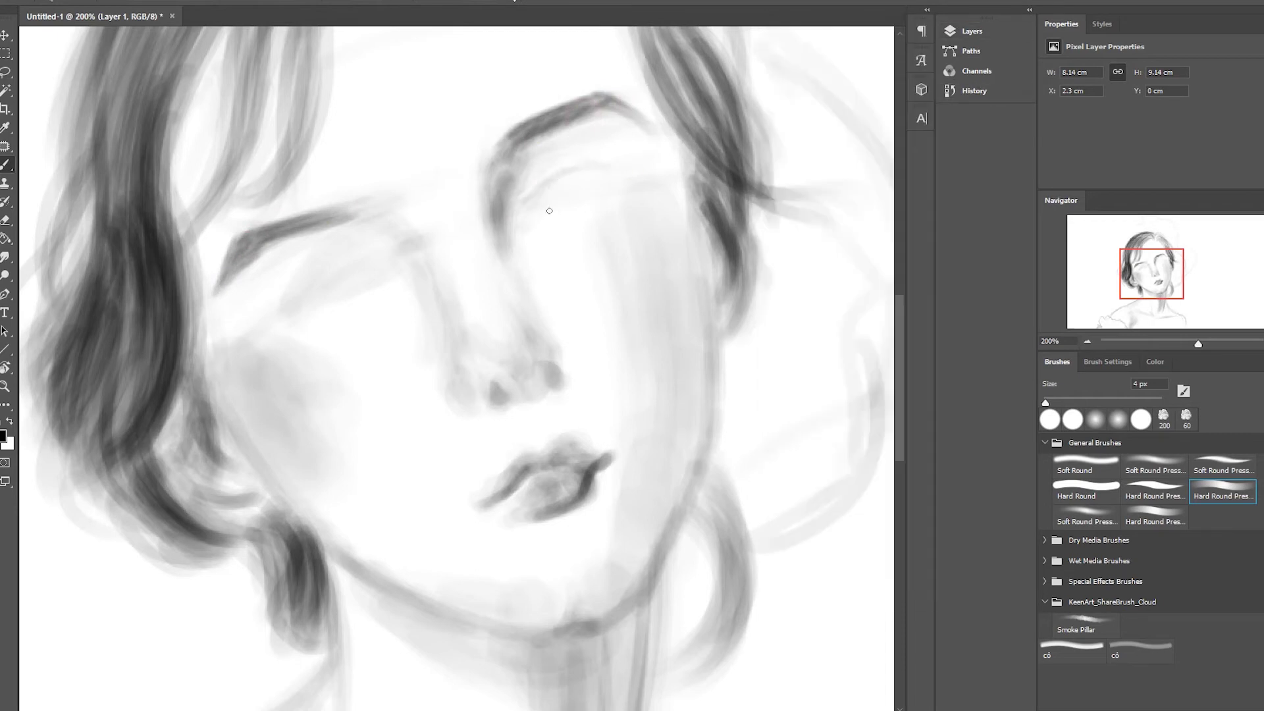
- Outline both eyes' upper and lower lids and add a crease above the right eyelid
mouse_move(645, 173)
left_mouse_down()
mouse_move(553, 211)
mouse_move(514, 197)
mouse_move(641, 173)
left_mouse_up()
left_click_drag(303, 300, 349, 264)
mouse_move(280, 318)
left_mouse_down()
mouse_move(365, 263)
mouse_move(316, 315)
left_mouse_up()
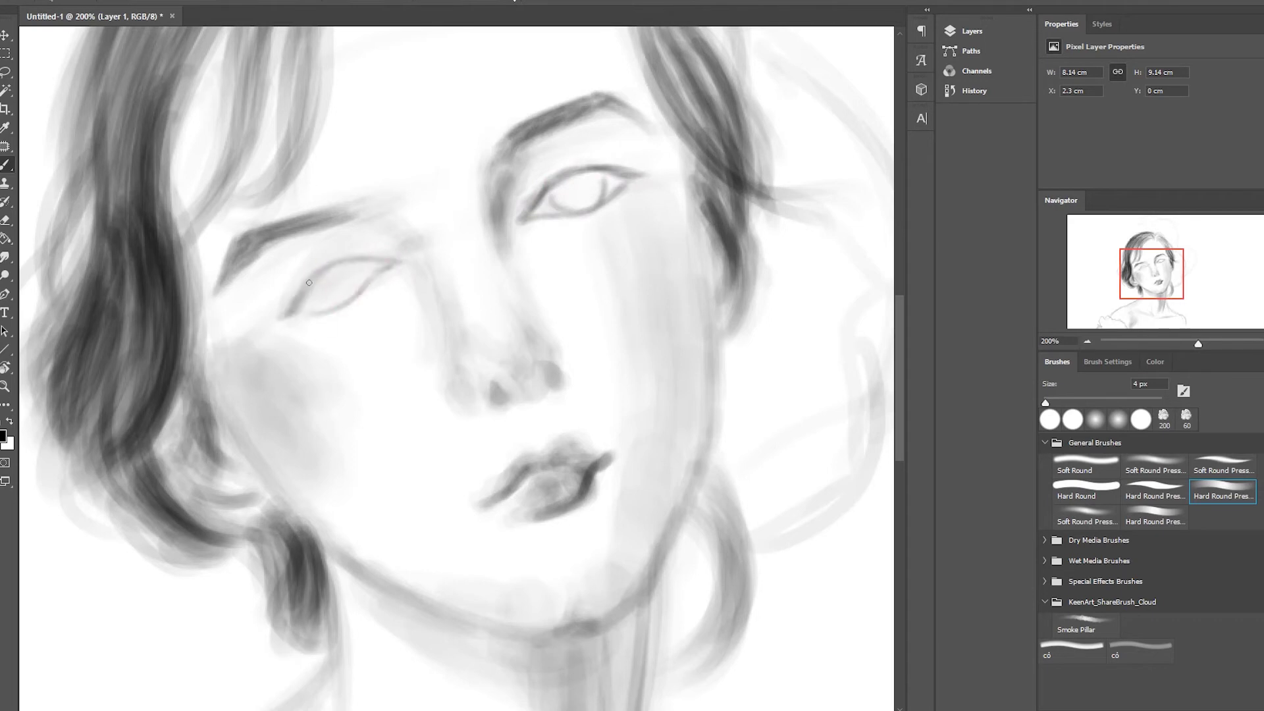
left_click_drag(531, 174, 633, 159)
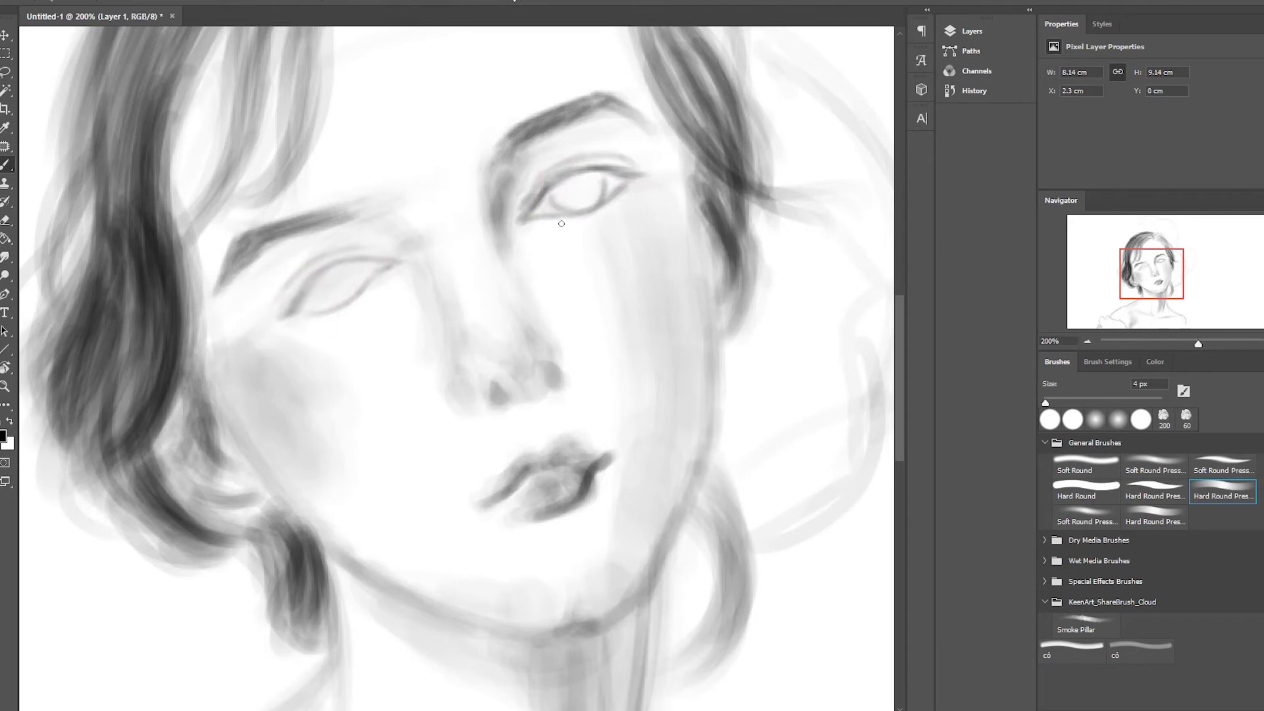
left_click_drag(286, 315, 385, 260)
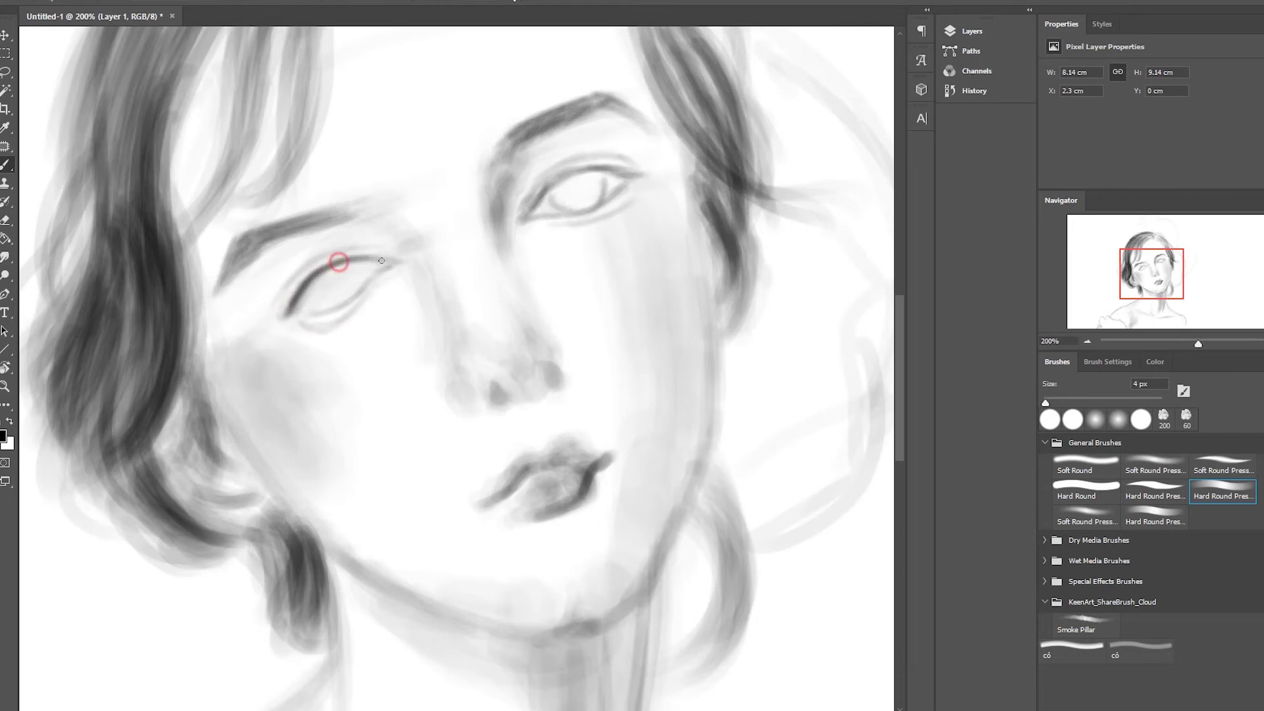
mouse_move(305, 299)
left_mouse_down()
mouse_move(279, 270)
mouse_move(369, 257)
left_mouse_up()
left_click_drag(527, 210, 632, 173)
- Darken the right eye's lids and paint its iris and pupil
left_click(974, 90)
left_click_drag(526, 217, 639, 162)
mouse_move(566, 181)
left_mouse_down()
mouse_move(578, 200)
mouse_move(599, 194)
mouse_move(563, 197)
mouse_move(631, 197)
mouse_move(531, 206)
mouse_move(641, 165)
mouse_move(582, 137)
mouse_move(559, 144)
mouse_move(580, 151)
mouse_move(520, 220)
left_mouse_up()
key("x")
key("x")
key("bracketright")
key("bracketright")
key("bracketright")
key("x")
- Lasso the right eye, nudge it into place with Free Transform, and deselect
key("l")
key("ctrl+t")
left_click_drag(595, 184, 603, 189)
key("Return")
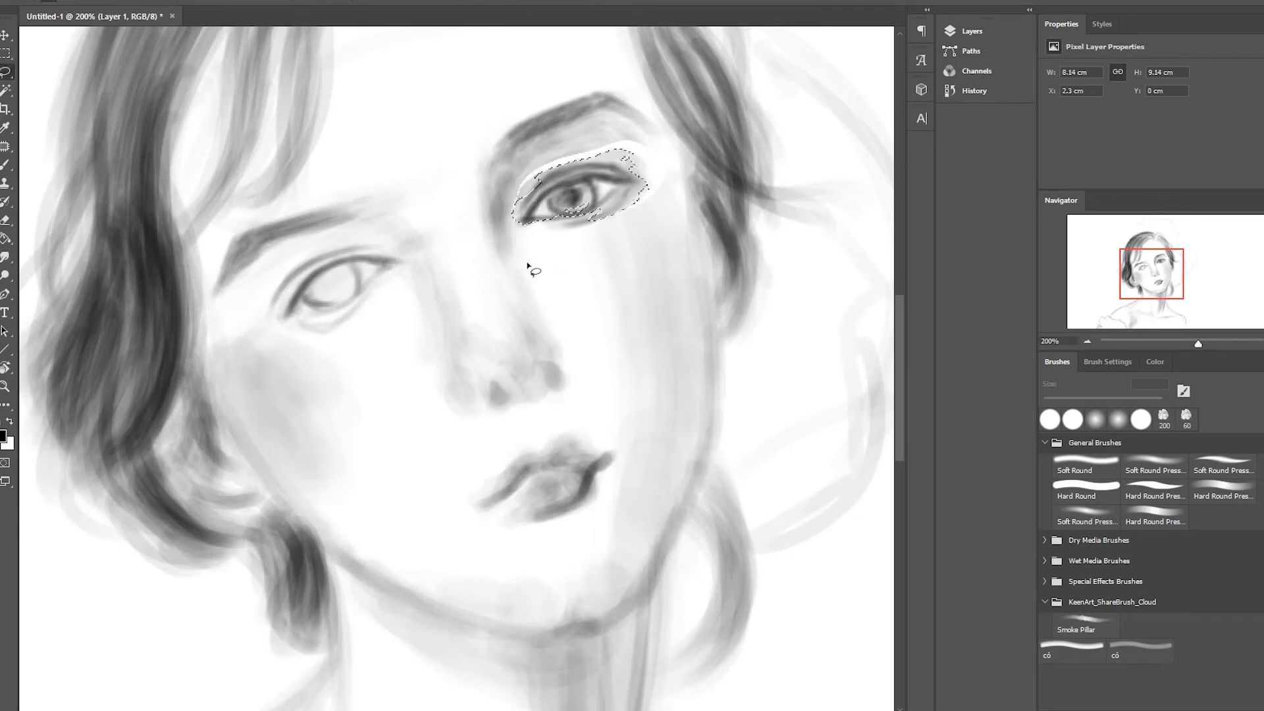
key("ctrl+d")
key("b")
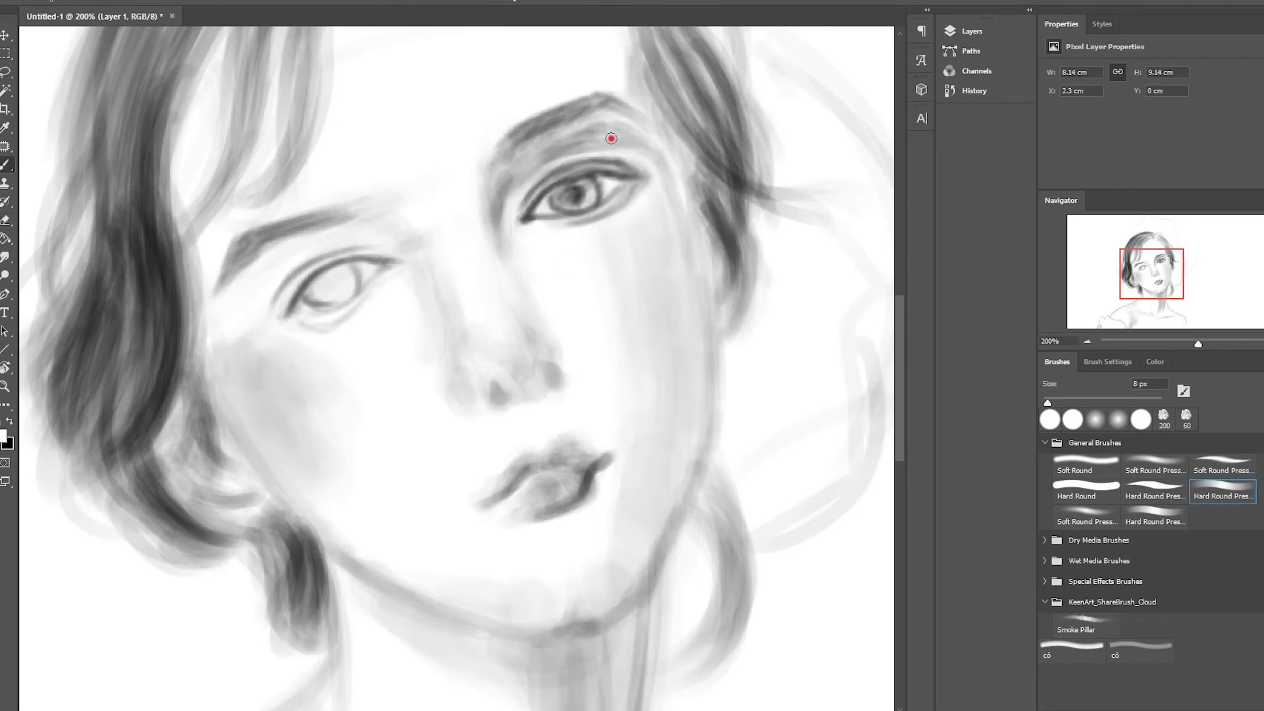
- Paint the left eye's iris and lid shading, then darken the nose's left side and nostrils
mouse_move(287, 275)
left_mouse_down()
mouse_move(342, 279)
mouse_move(323, 274)
mouse_move(348, 290)
mouse_move(352, 326)
left_mouse_up()
left_click_drag(250, 290, 263, 336)
key("x")
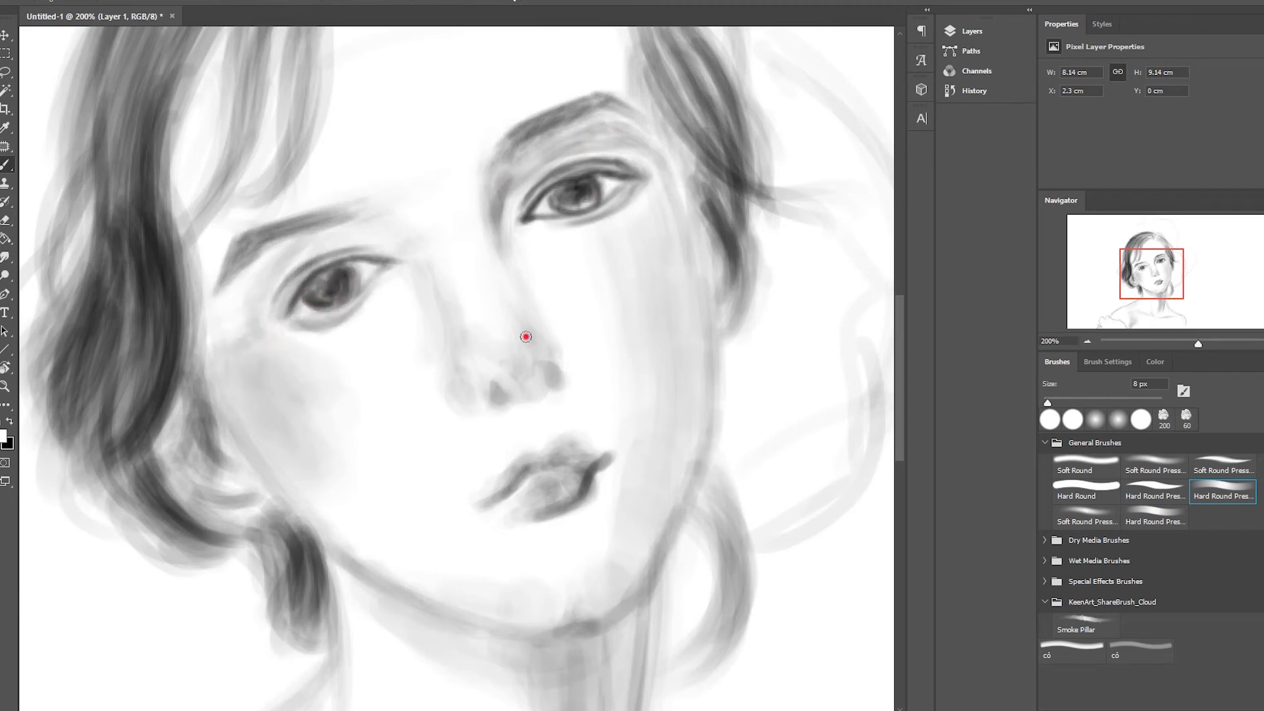
key("x")
mouse_move(432, 274)
left_mouse_down()
mouse_move(454, 398)
mouse_move(471, 412)
left_mouse_up()
left_click_drag(520, 368, 543, 385)
- Undo the nostril strokes and rework the nostril and nose's right edge with soft strokes
key("ctrl+z")
key("ctrl+z")
left_click_drag(512, 401, 511, 396)
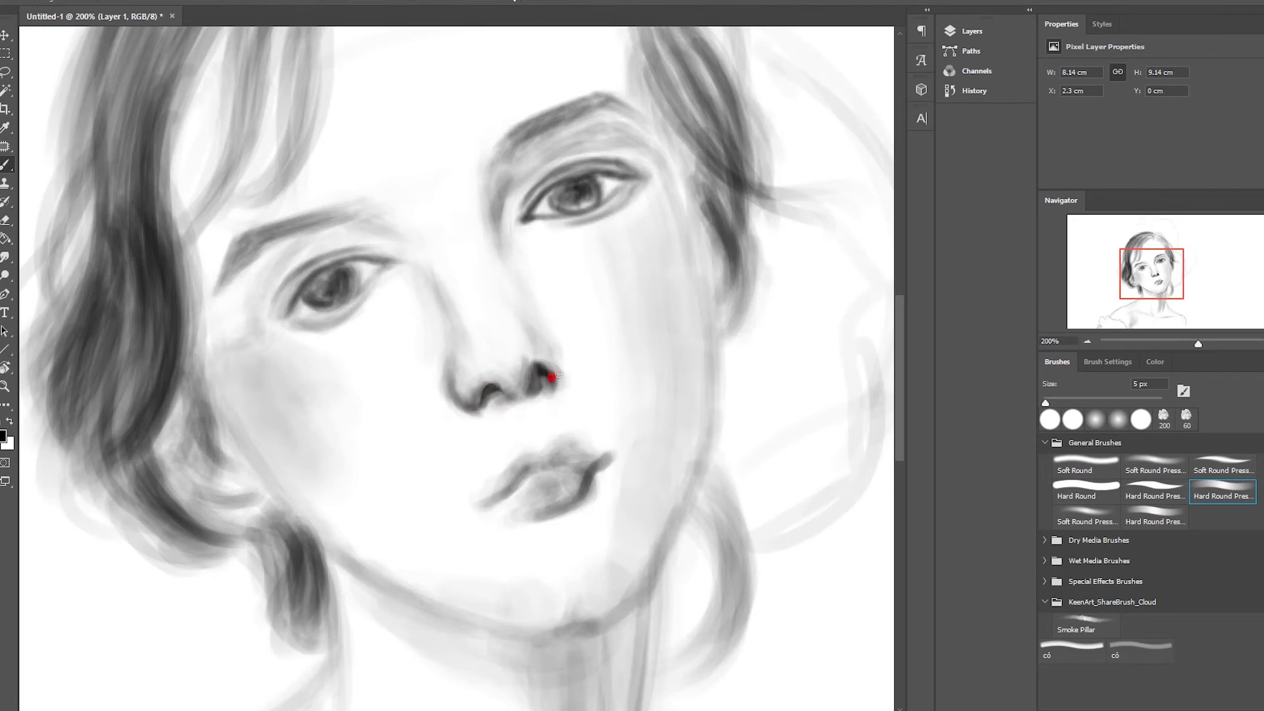
mouse_move(535, 308)
left_mouse_down()
mouse_move(563, 363)
mouse_move(592, 378)
left_mouse_up()
left_click_drag(524, 437, 524, 407)
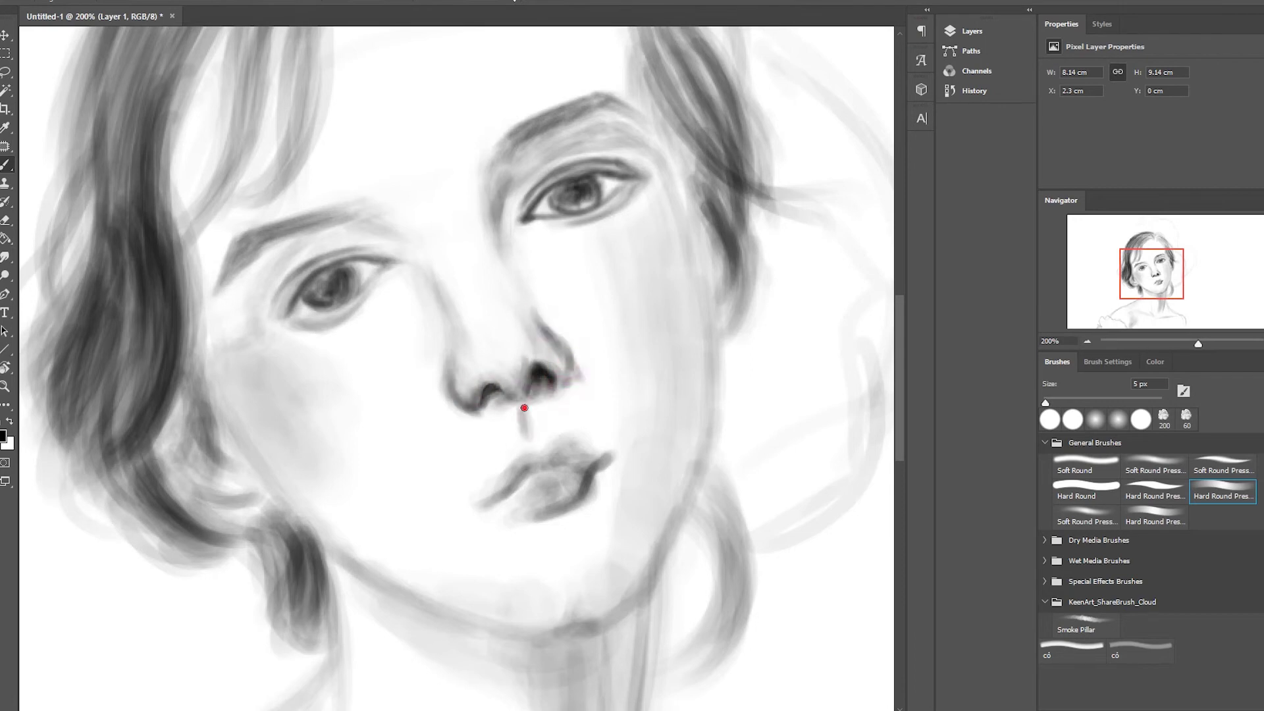
left_click_drag(532, 326, 579, 383)
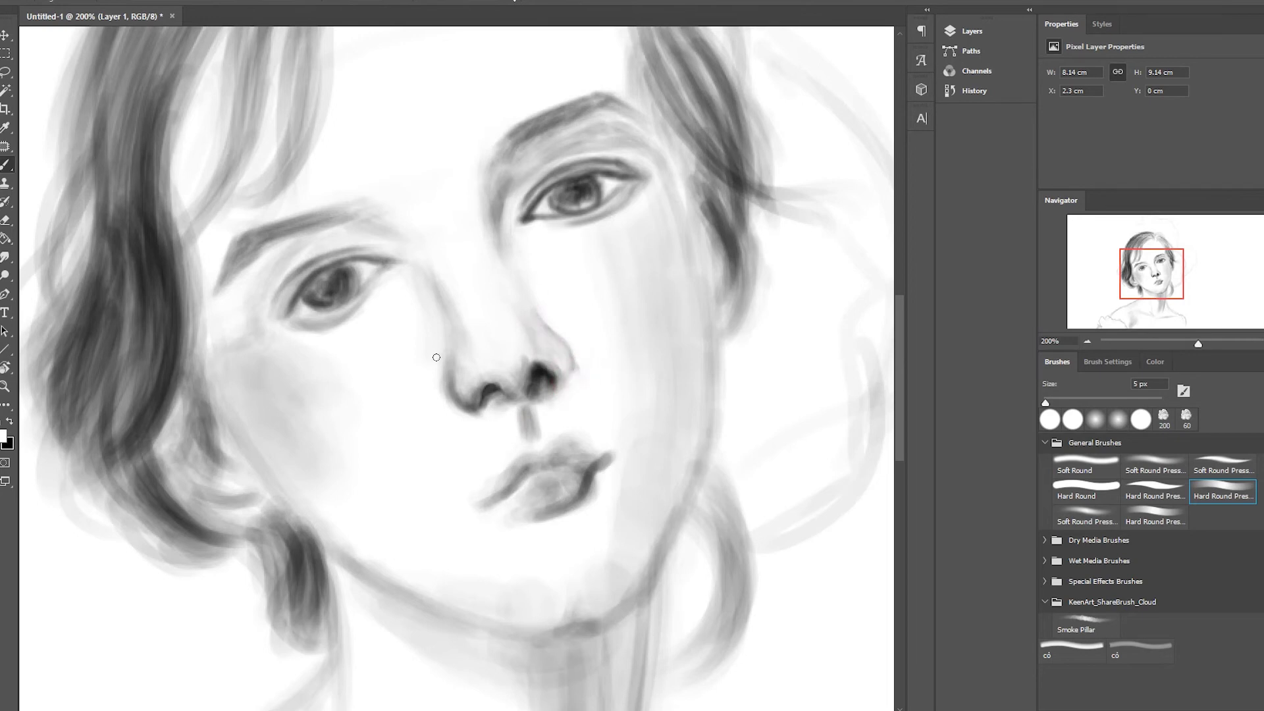
scroll(449, 369, "down", 5)
scroll(546, 352, "up", 5)
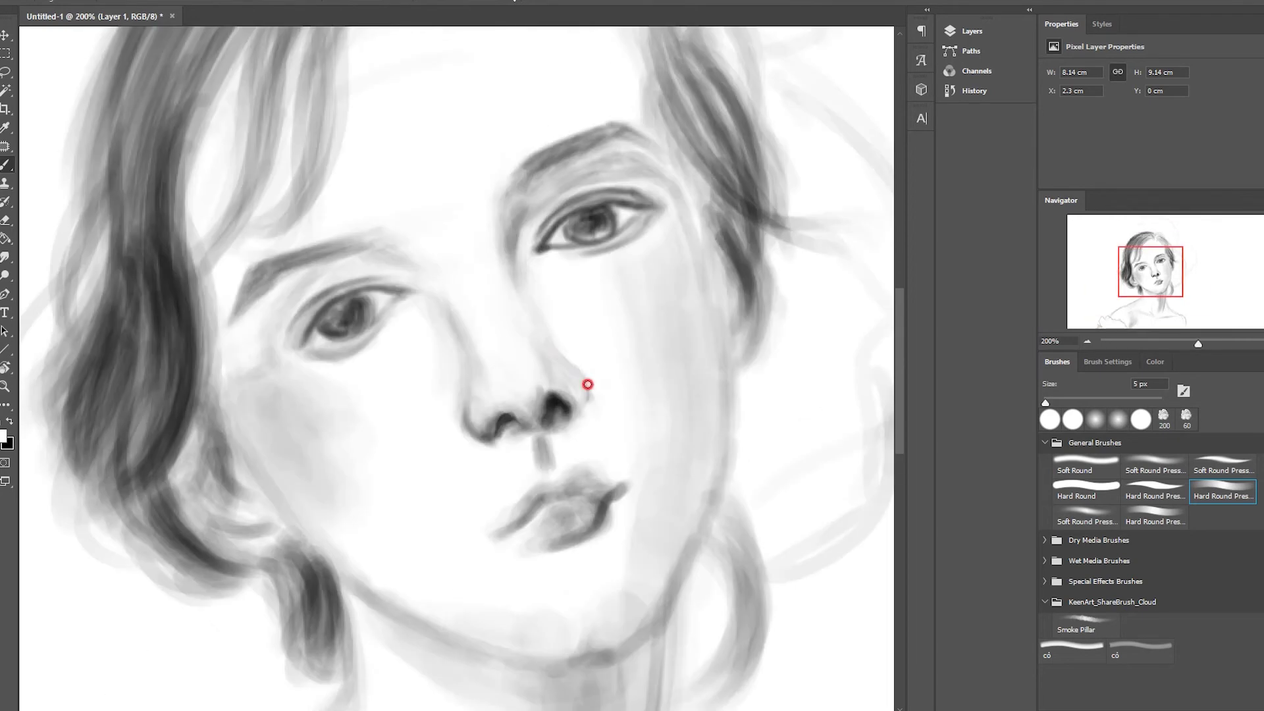
- Darken the nose's right edge, nostril and bridge in black, then show the History panel
key("x")
mouse_move(587, 383)
left_mouse_down()
mouse_move(555, 420)
mouse_move(561, 346)
left_mouse_up()
left_click_drag(507, 248, 551, 410)
mouse_move(500, 242)
left_mouse_down()
mouse_move(526, 328)
mouse_move(564, 340)
mouse_move(529, 421)
mouse_move(492, 428)
left_mouse_up()
key("ctrl+z")
key("F9")
- Draw the dark line between the lips and shade the lower lip and upper-lip corner
key("x")
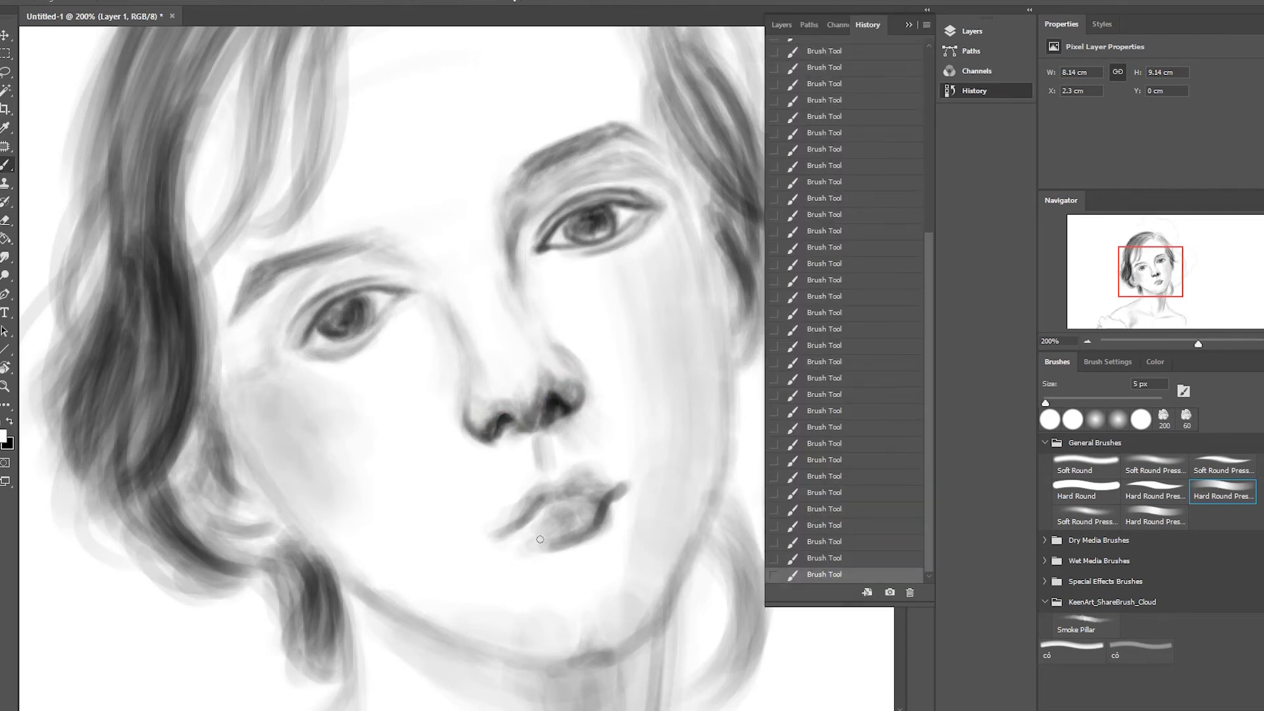
mouse_move(584, 531)
left_mouse_down()
mouse_move(506, 532)
mouse_move(566, 490)
mouse_move(618, 489)
mouse_move(546, 491)
mouse_move(581, 474)
mouse_move(526, 495)
left_mouse_up()
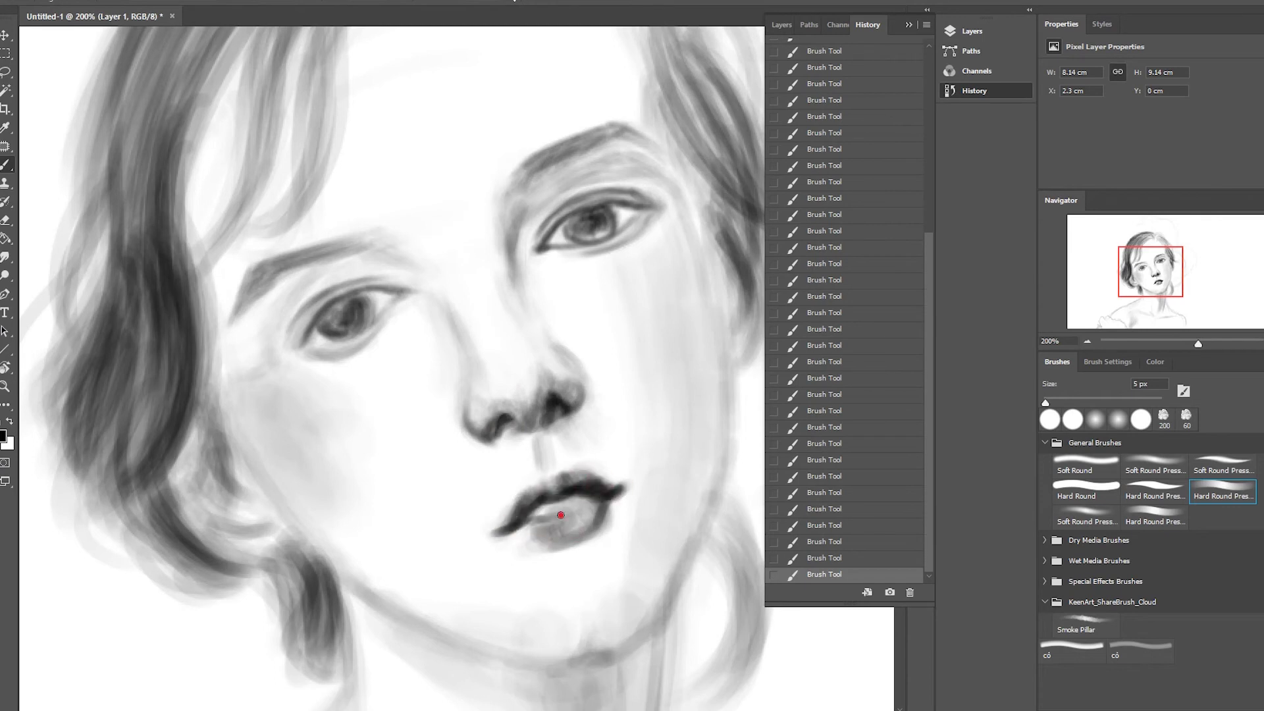
scroll(538, 511, "up", 1)
mouse_move(531, 446)
left_mouse_down()
mouse_move(508, 514)
mouse_move(564, 451)
mouse_move(526, 466)
mouse_move(508, 510)
mouse_move(553, 496)
mouse_move(545, 457)
left_mouse_up()
mouse_move(582, 412)
left_mouse_down()
mouse_move(630, 420)
mouse_move(579, 461)
left_mouse_up()
- Add a white lower-lip highlight, restore undone strokes, and fill in the upper lip
key("x")
mouse_move(494, 458)
left_mouse_down()
mouse_move(564, 437)
mouse_move(508, 443)
left_mouse_up()
key("x")
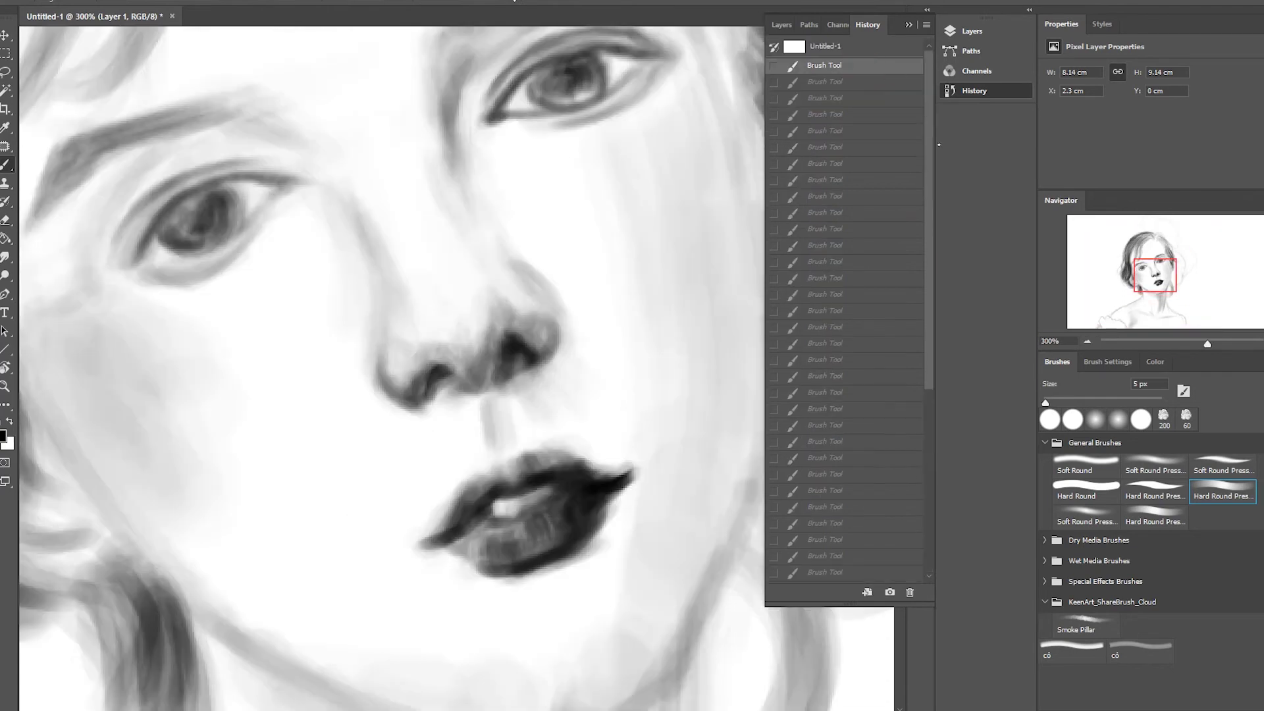
left_click(819, 574)
mouse_move(483, 478)
left_mouse_down()
mouse_move(527, 457)
mouse_move(437, 519)
mouse_move(510, 454)
mouse_move(620, 482)
mouse_move(565, 552)
left_mouse_up()
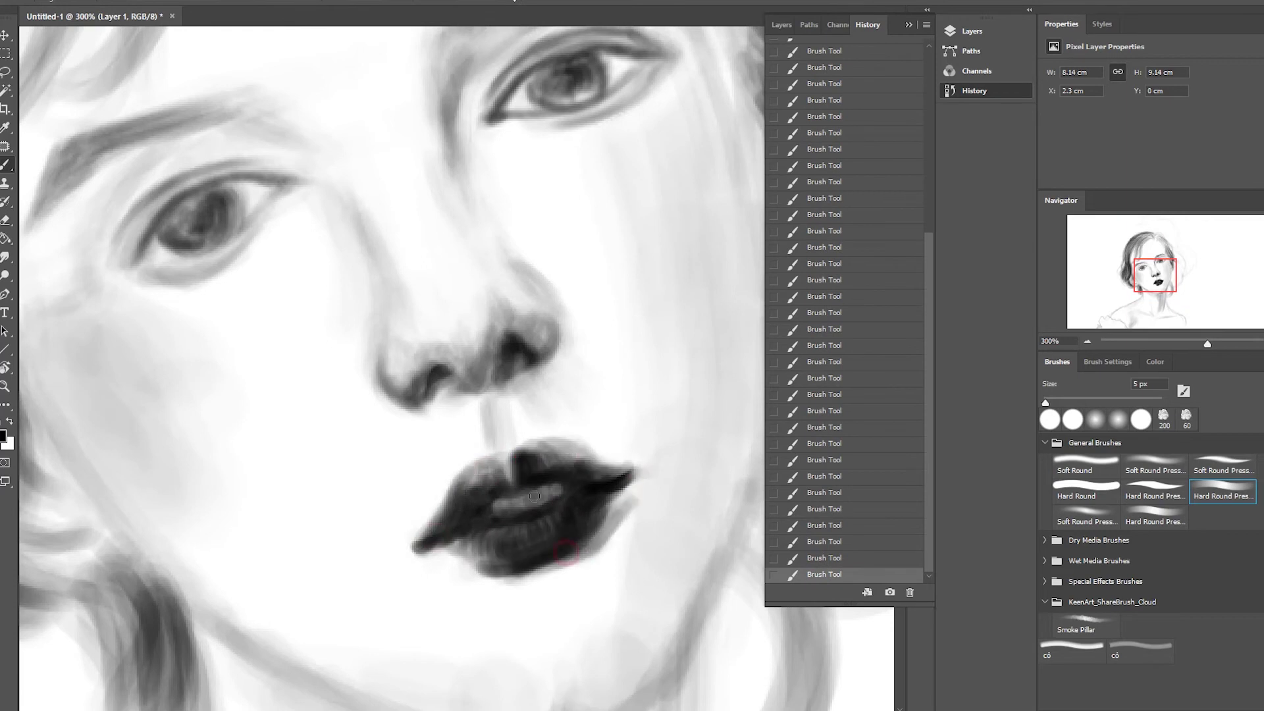
mouse_move(548, 466)
left_mouse_down()
mouse_move(497, 525)
mouse_move(541, 427)
left_mouse_up()
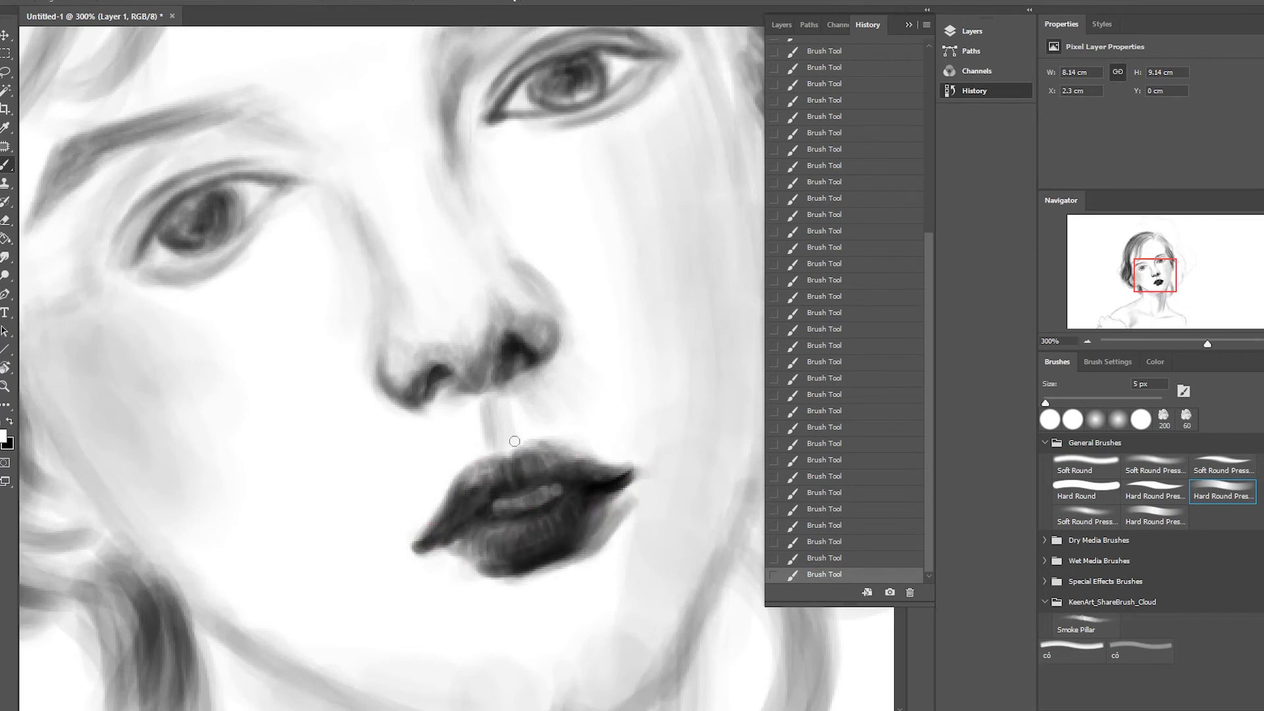
- Zoom out to 200%, soften the lips with the Soft Round Pressure brush, and lighten the right corner
key("ctrl+minus")
key("x")
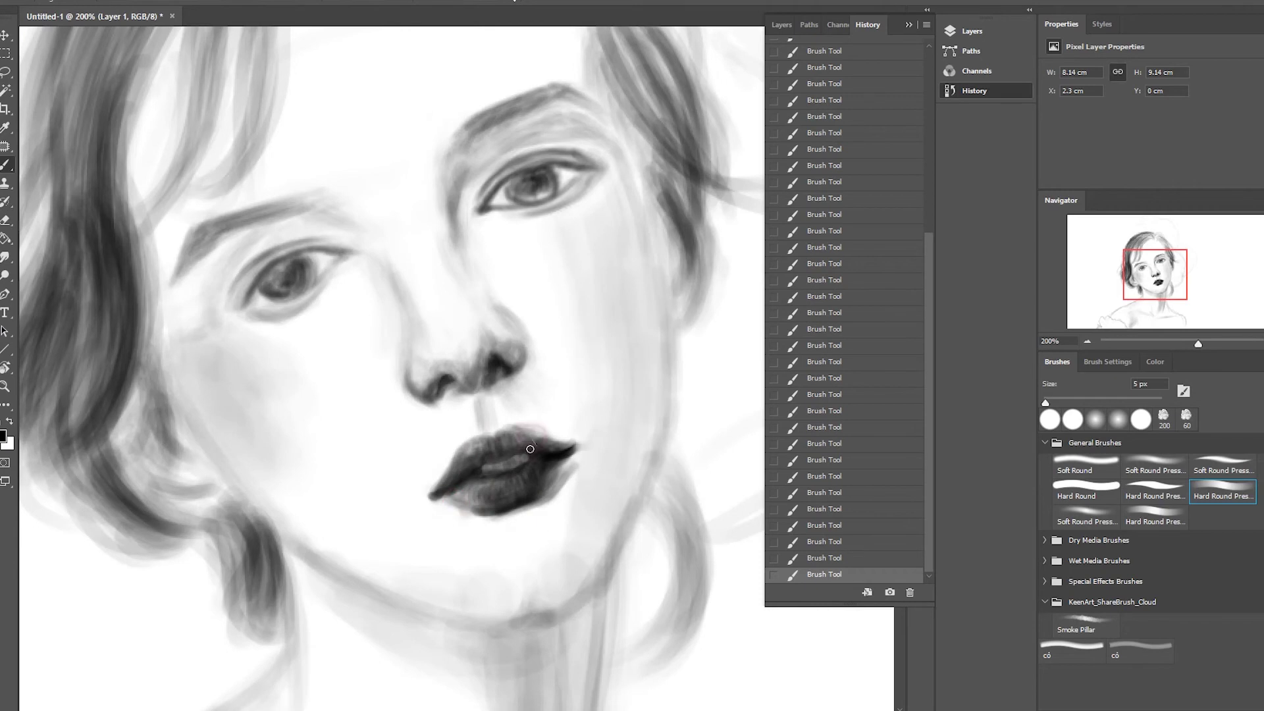
key("comma")
key("comma")
key("comma")
left_click_drag(504, 463, 534, 456)
key("period")
key("period")
key("period")
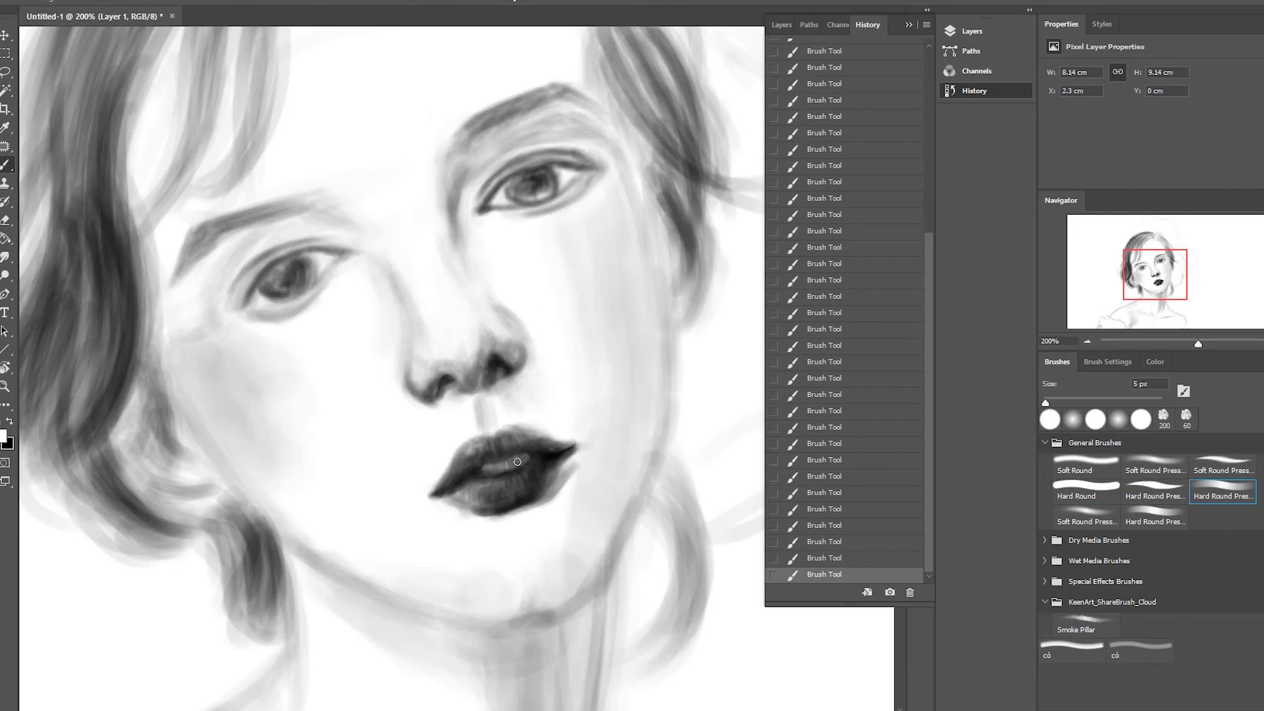
key("comma")
key("comma")
key("comma")
key("x")
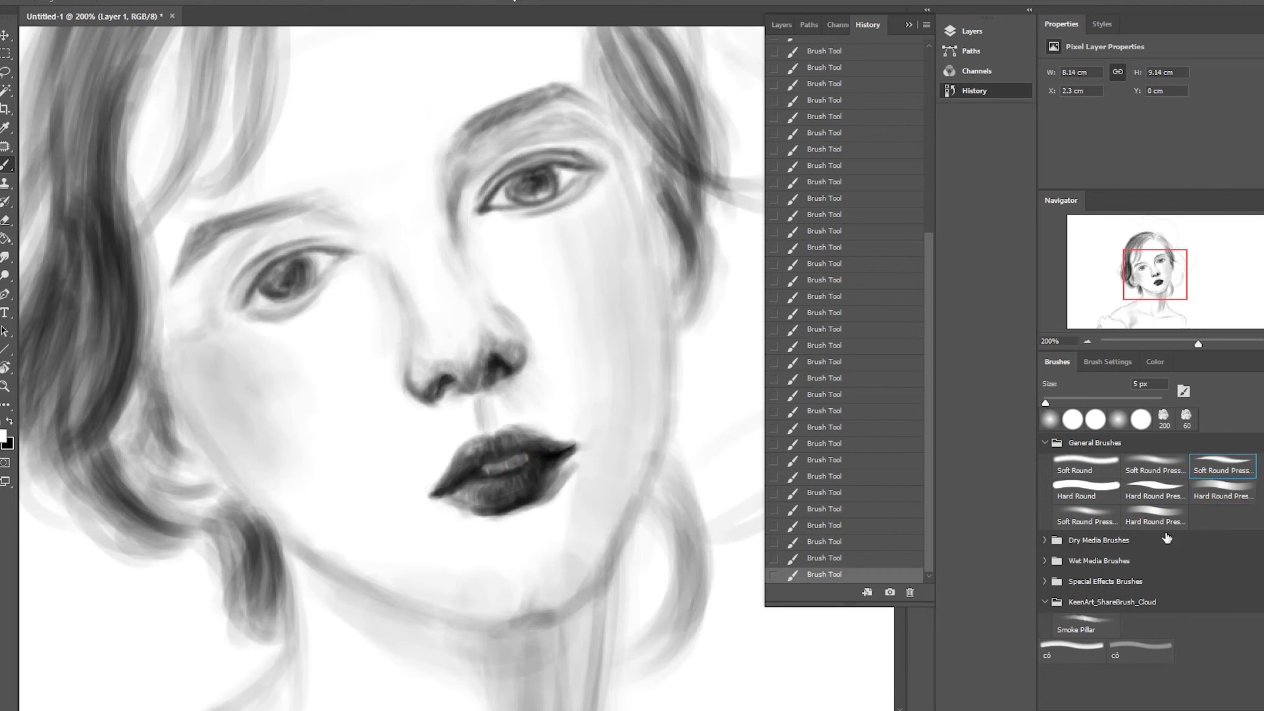
key("period")
key("period")
key("period")
key("x")
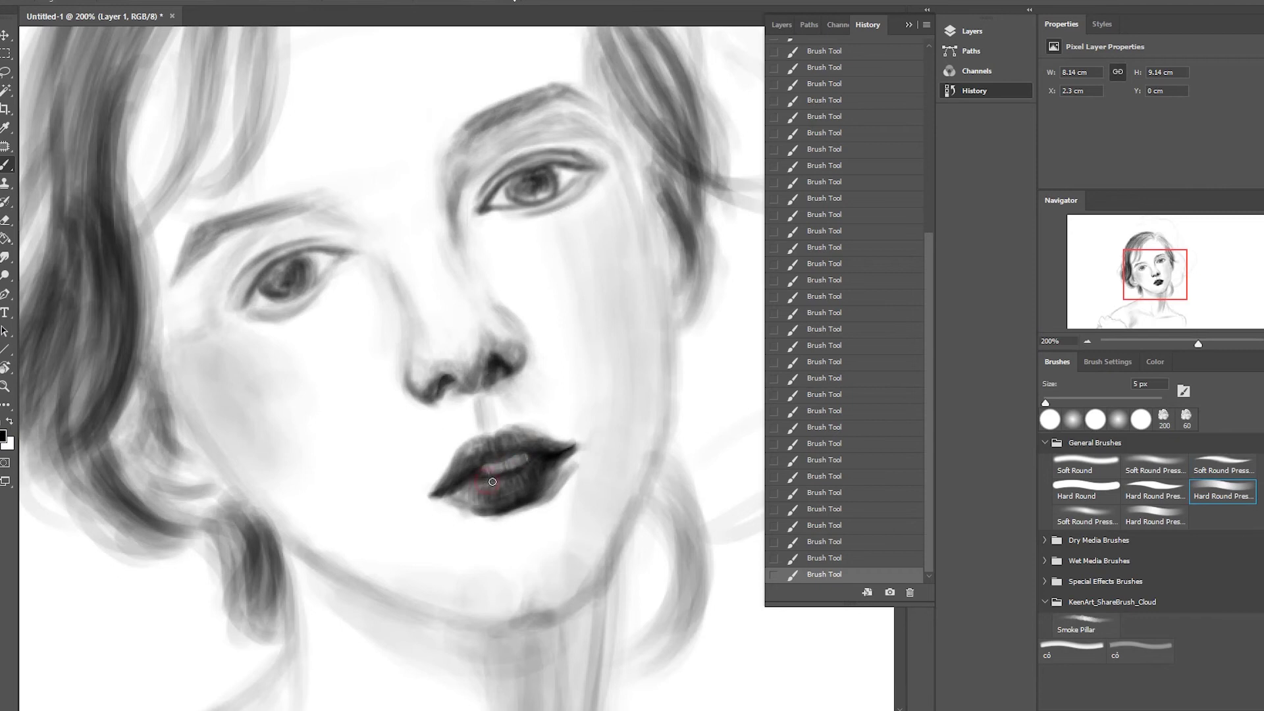
key("x")
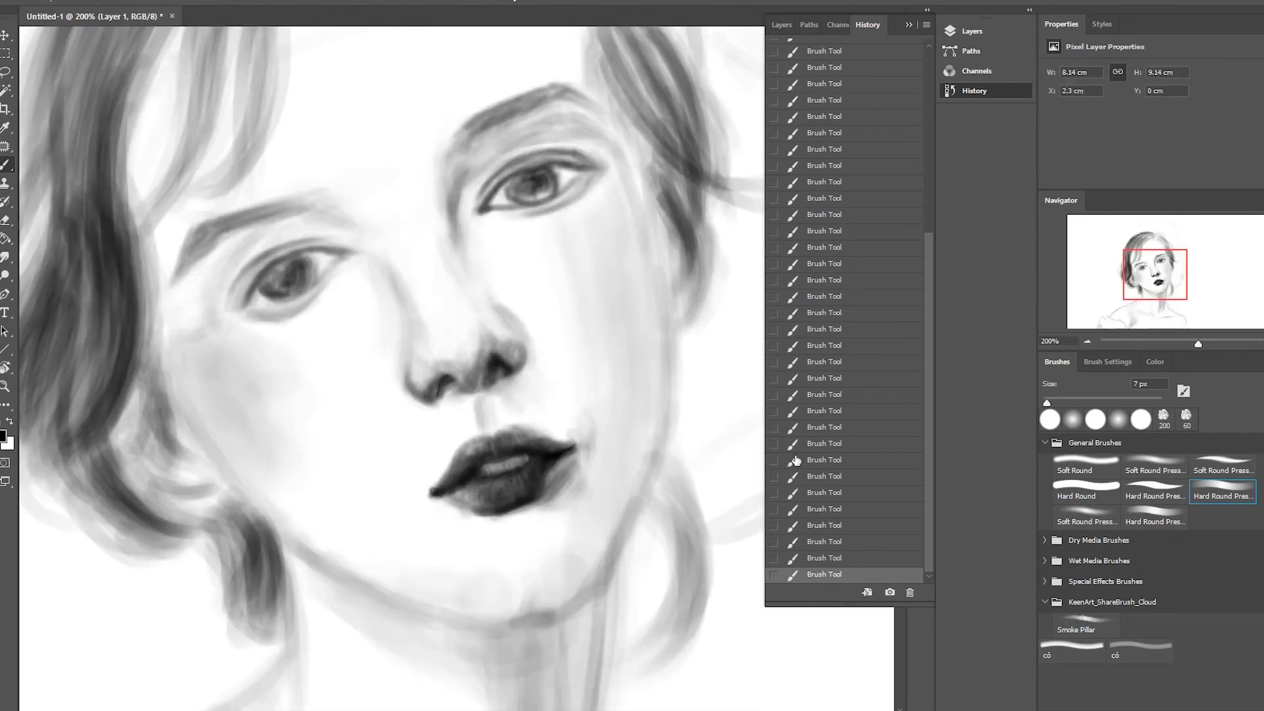
mouse_move(558, 475)
left_mouse_down()
mouse_move(572, 492)
mouse_move(624, 296)
mouse_move(615, 526)
left_mouse_up()
- Darken the cheek contour with 25 px and 20 px brush strokes
key("x")
key("bracketright")
key("bracketright")
key("bracketright")
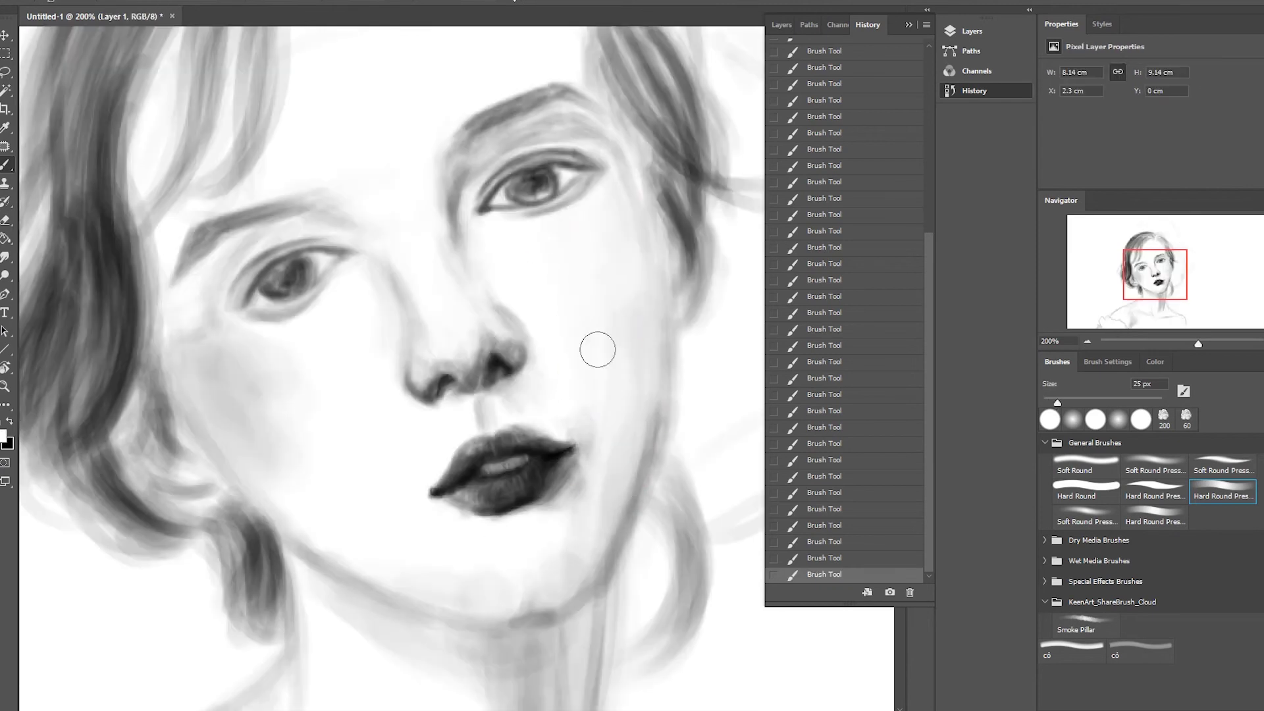
mouse_move(614, 106)
left_mouse_down()
mouse_move(658, 243)
mouse_move(658, 461)
left_mouse_up()
key("x")
key("bracketright")
key("bracketright")
key("bracketright")
mouse_move(606, 240)
left_mouse_down()
mouse_move(629, 450)
mouse_move(596, 163)
left_mouse_up()
- Paint dark hair strands around the ear with a 9 px brush at 200% zoom
key("x")
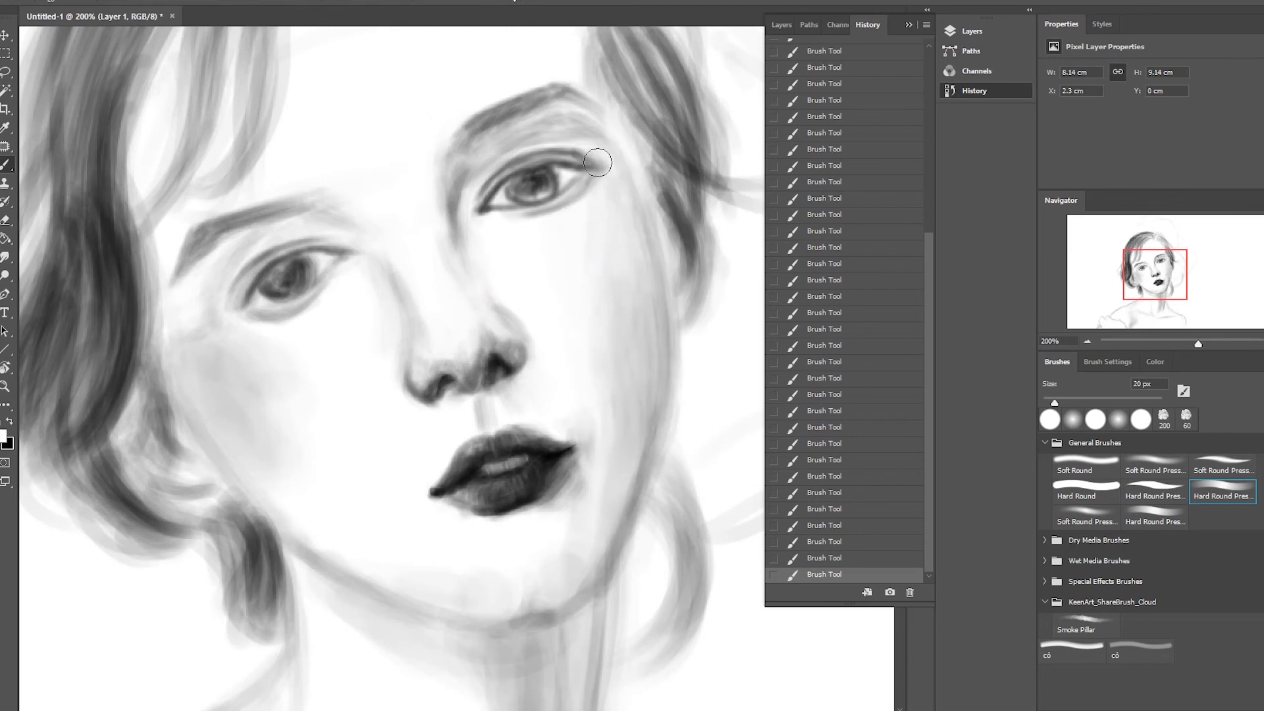
key("ctrl+minus")
key("ctrl+plus")
key("bracketleft")
key("bracketleft")
key("bracketleft")
mouse_move(632, 463)
left_mouse_down()
mouse_move(660, 319)
mouse_move(619, 412)
mouse_move(615, 339)
mouse_move(623, 420)
left_mouse_up()
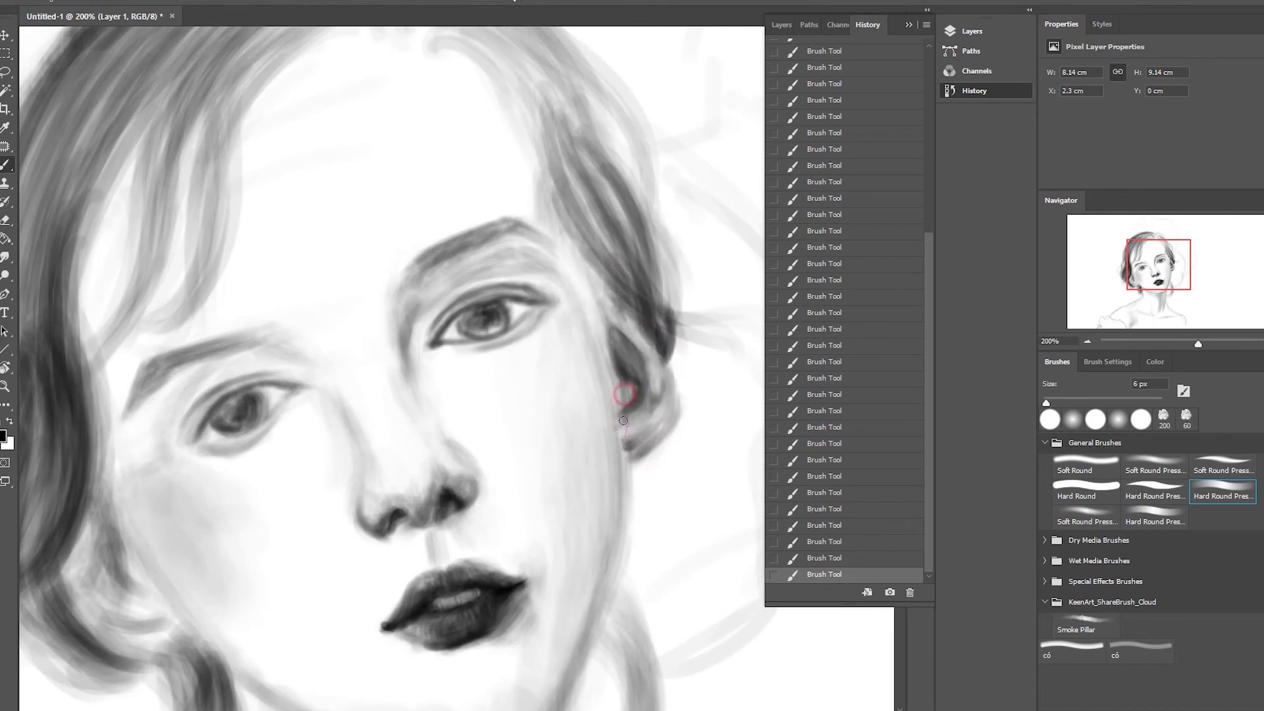
mouse_move(631, 373)
left_mouse_down()
mouse_move(651, 401)
mouse_move(619, 329)
mouse_move(632, 448)
left_mouse_up()
- Undo and restore the ear strokes, returning to a 4 px black brush
key("bracketleft")
key("bracketleft")
key("ctrl+z")
key("ctrl+z")
key("ctrl+z")
key("ctrl+shift+z")
key("ctrl+shift+z")
key("ctrl+shift+z")
key("x")
key("z")
key("b")
key("x")
- Paint grey hair strokes around the ear and temple
left_click_drag(550, 233, 602, 362)
left_click_drag(579, 316, 622, 484)
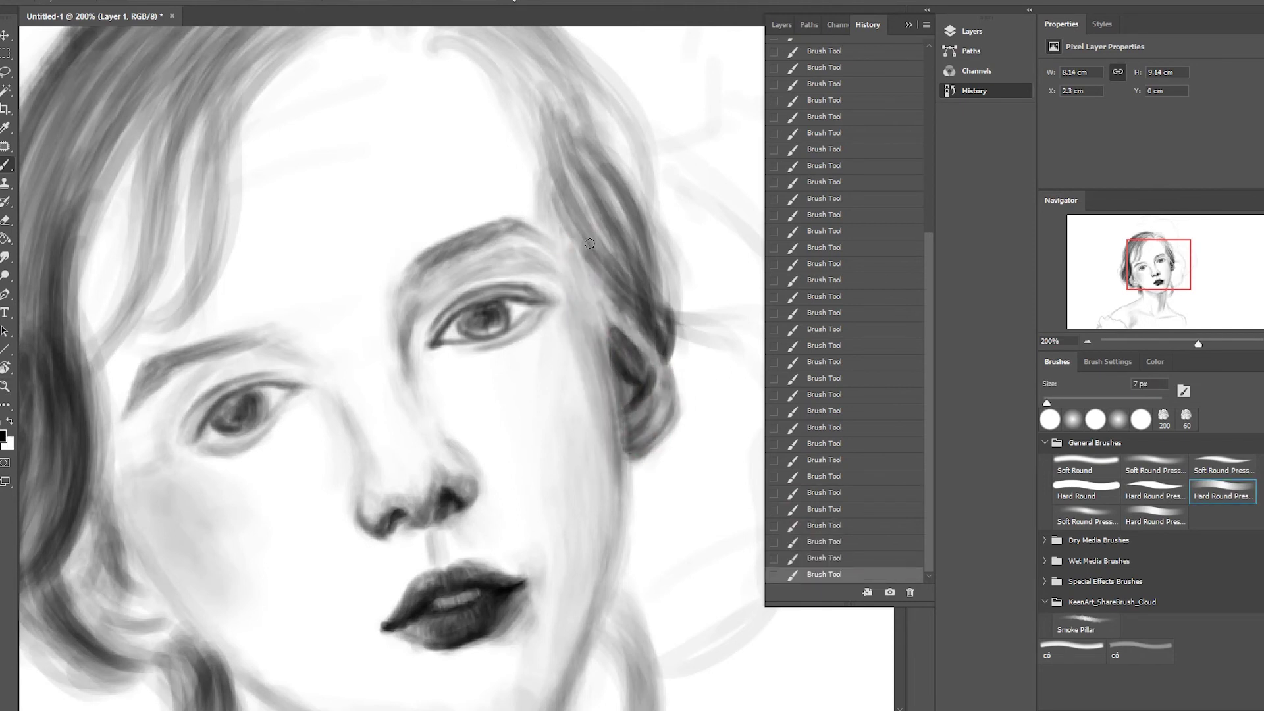
left_click_drag(583, 236, 721, 445)
scroll(545, 266, "down", 3)
scroll(572, 316, "up", 3)
- Darken the right eyebrow, nose bridge, eye socket and area under the eye
left_click_drag(460, 273, 573, 227)
left_click_drag(430, 365, 443, 282)
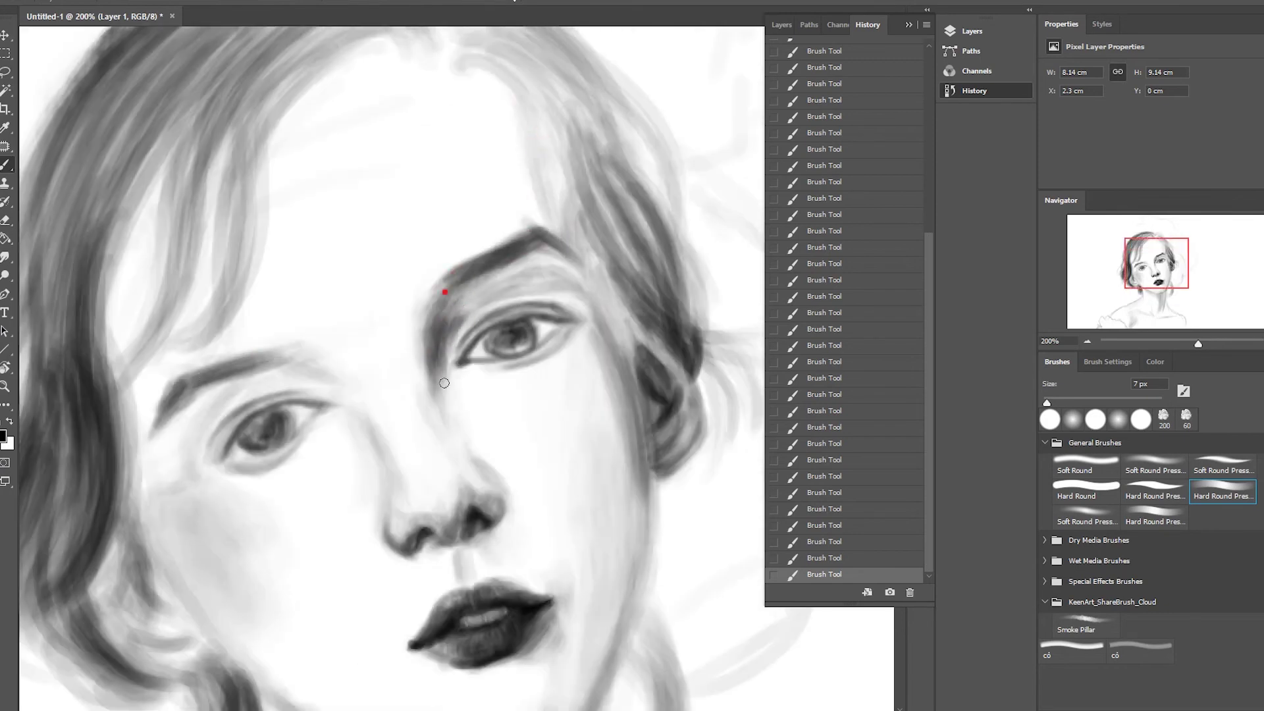
left_click_drag(217, 388, 254, 424)
mouse_move(544, 265)
left_mouse_down()
mouse_move(585, 311)
mouse_move(496, 313)
mouse_move(491, 395)
left_mouse_up()
scroll(585, 311, "down", 2)
mouse_move(491, 316)
left_mouse_down()
mouse_move(446, 366)
mouse_move(536, 306)
mouse_move(623, 392)
mouse_move(567, 443)
mouse_move(478, 409)
mouse_move(520, 485)
mouse_move(590, 415)
mouse_move(457, 325)
mouse_move(545, 465)
mouse_move(577, 389)
left_mouse_up()
- Stroke the jawline with a 20 px brush, undo an eraser pass, and repaint cheek and jaw
key("bracketright")
key("bracketright")
key("bracketright")
key("x")
left_click_drag(569, 600, 564, 603)
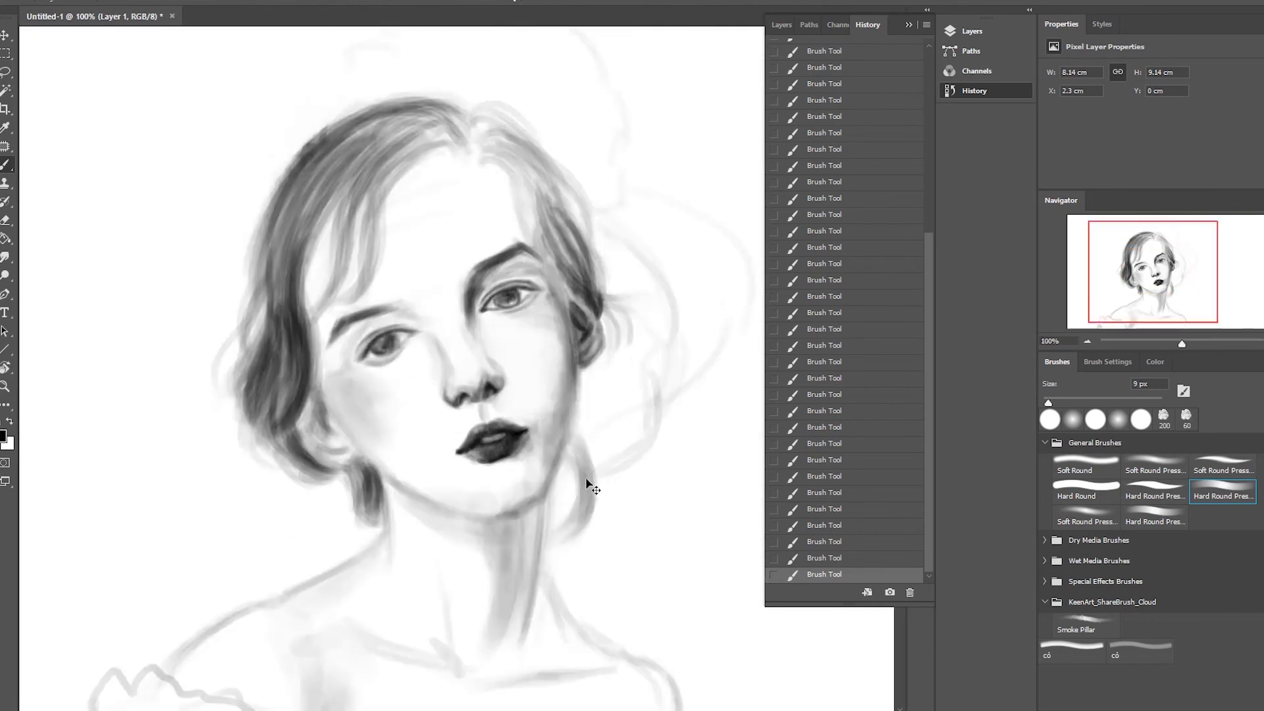
key("e")
mouse_move(432, 486)
left_mouse_down()
mouse_move(603, 357)
mouse_move(659, 289)
mouse_move(648, 184)
mouse_move(624, 257)
mouse_move(643, 318)
mouse_move(556, 362)
left_mouse_up()
key("ctrl+alt+z")
key("ctrl+alt+z")
key("ctrl+alt+z")
key("b")
mouse_move(305, 507)
left_mouse_down()
mouse_move(563, 589)
mouse_move(516, 568)
left_mouse_up()
- Touch up the jaw area with a few light strokes
key("x")
left_click_drag(604, 558, 460, 586)
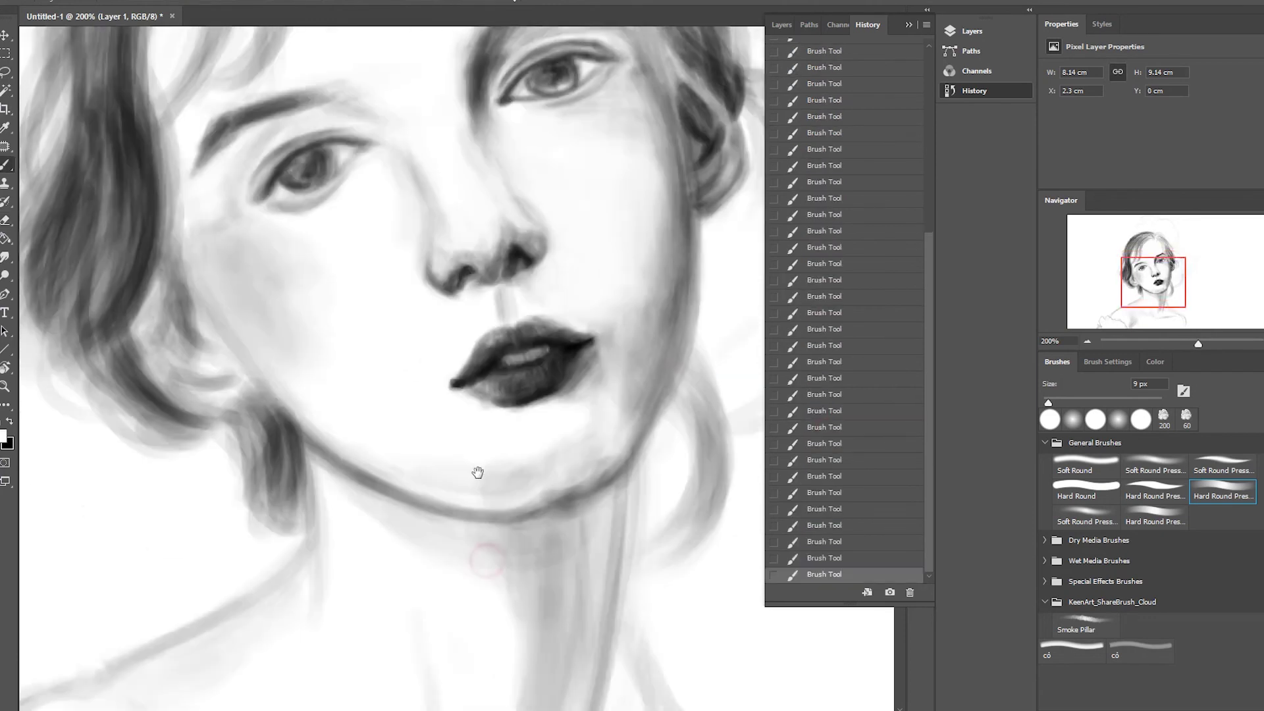
scroll(474, 474, "down", 4)
scroll(431, 233, "down", 3)
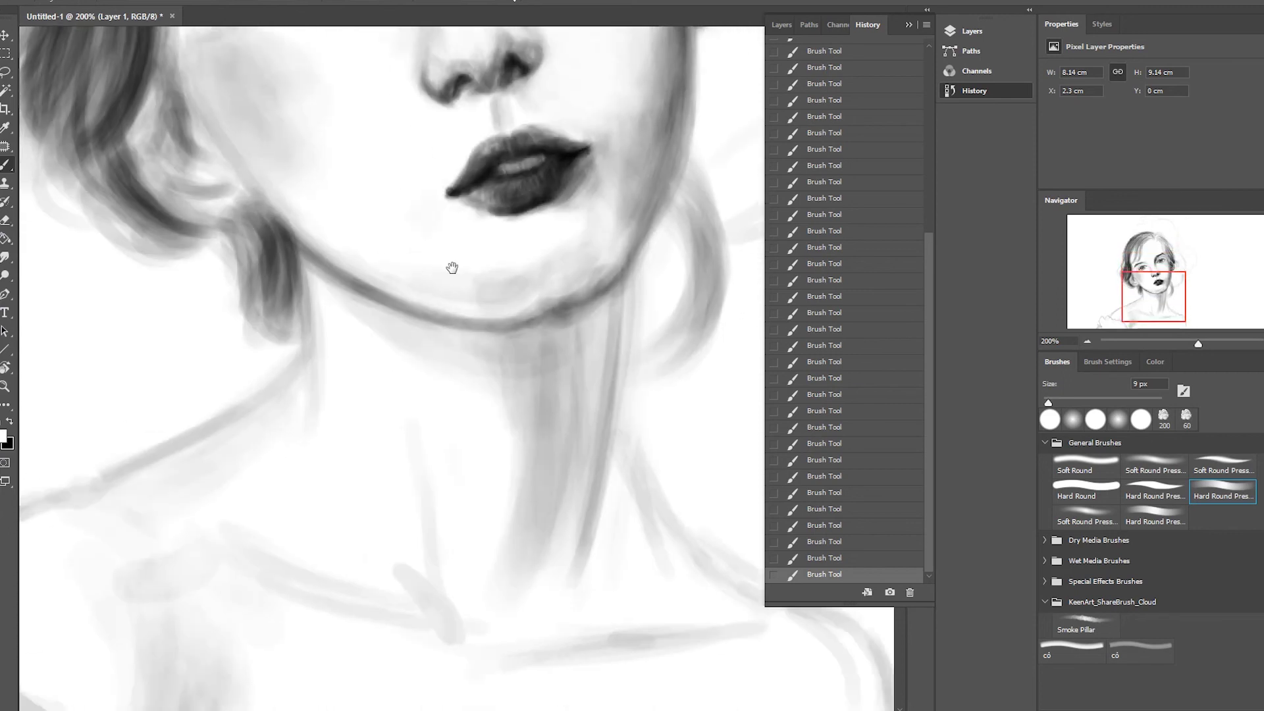
key("x")
mouse_move(479, 257)
left_mouse_down()
mouse_move(536, 219)
mouse_move(521, 211)
left_mouse_up()
- Darken the jawline in black and paint dark vertical strokes down the neck
key("x")
left_click_drag(408, 263, 558, 290)
mouse_move(474, 290)
left_mouse_down()
mouse_move(603, 309)
mouse_move(569, 404)
left_mouse_up()
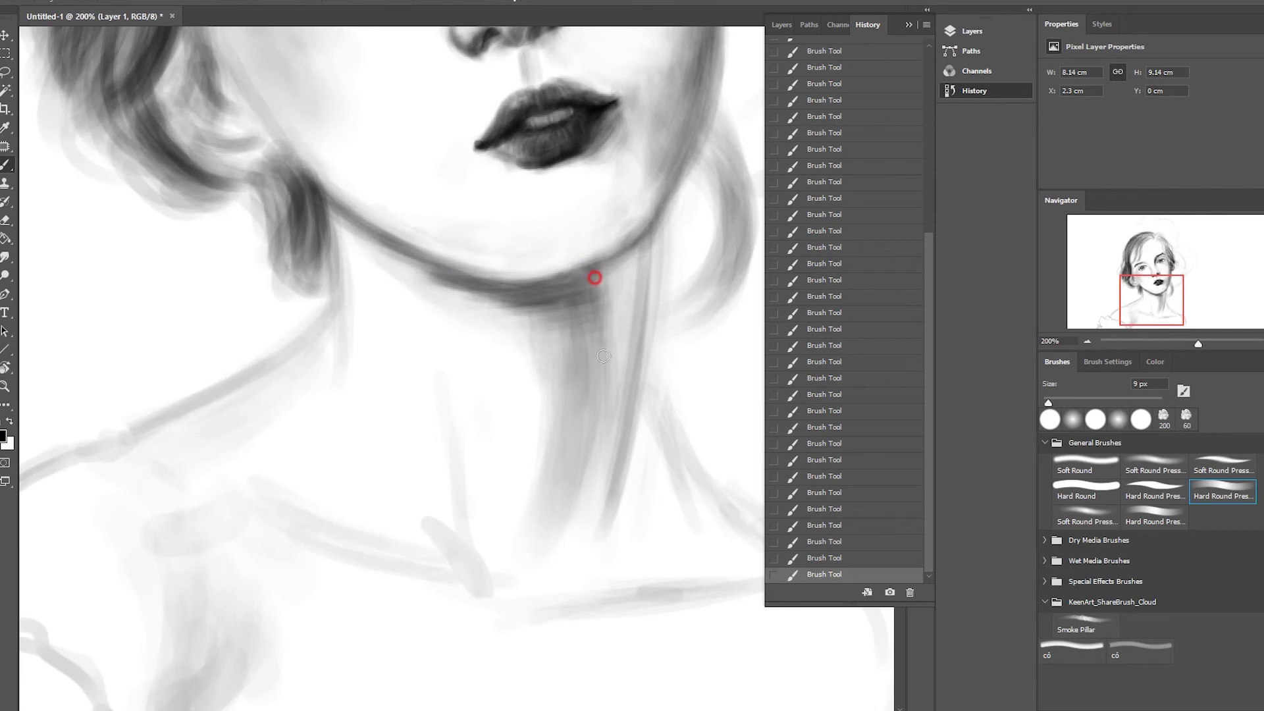
left_click_drag(642, 241, 625, 385)
mouse_move(605, 277)
left_mouse_down()
mouse_move(546, 553)
mouse_move(602, 566)
left_mouse_up()
- Undo the large 60 px neck stroke and draw short dark collarbone strokes at 10 px
scroll(636, 402, "down", 1)
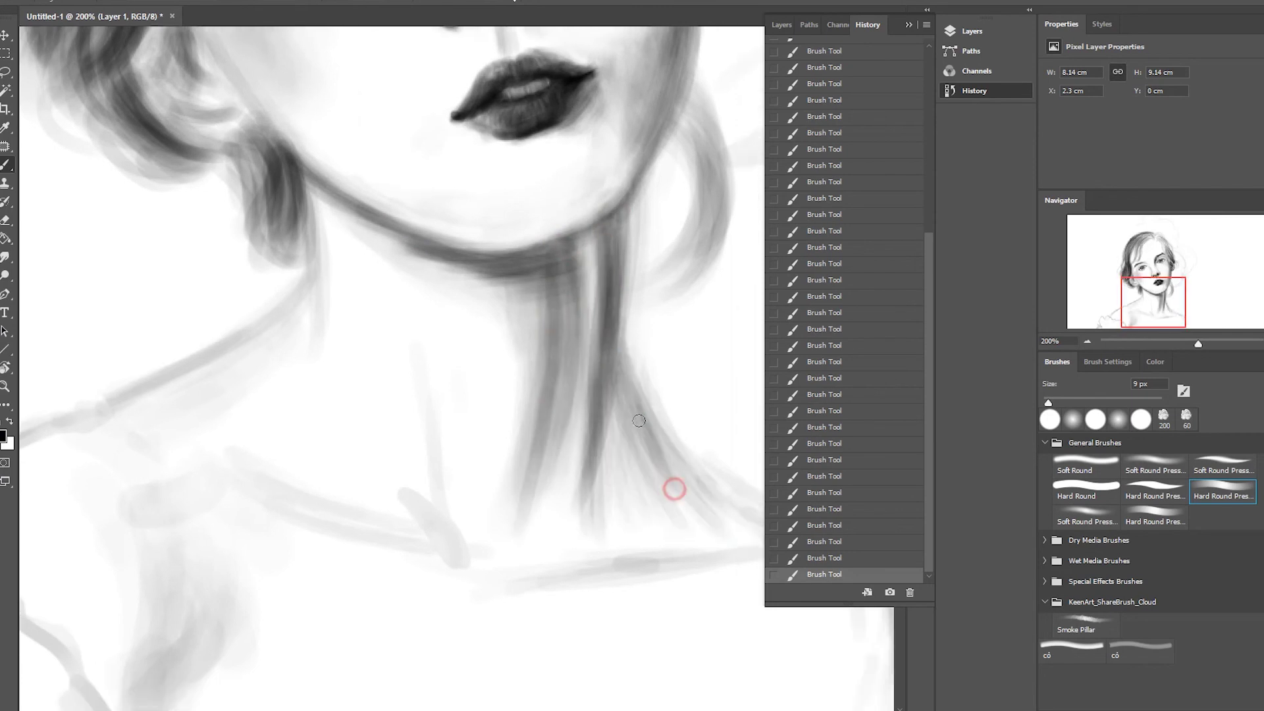
scroll(674, 487, "down", 3)
key("bracketright")
key("bracketright")
key("bracketright")
key("ctrl+z")
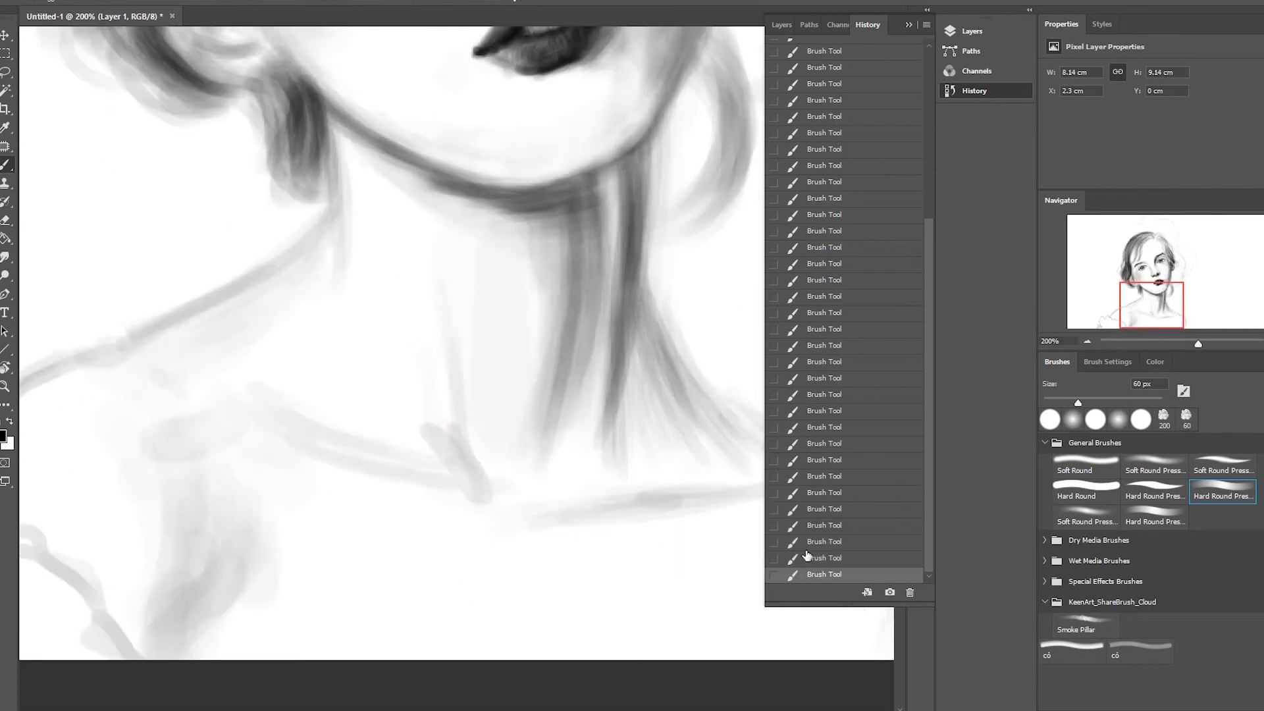
key("bracketleft")
key("bracketleft")
key("bracketleft")
left_click_drag(455, 426, 487, 507)
- Lighten the collarbone strokes with white and add soft grey shading along the collarbone
key("x")
mouse_move(546, 431)
left_mouse_down()
mouse_move(536, 504)
mouse_move(550, 490)
left_mouse_up()
mouse_move(422, 441)
left_mouse_down()
mouse_move(480, 452)
mouse_move(478, 503)
left_mouse_up()
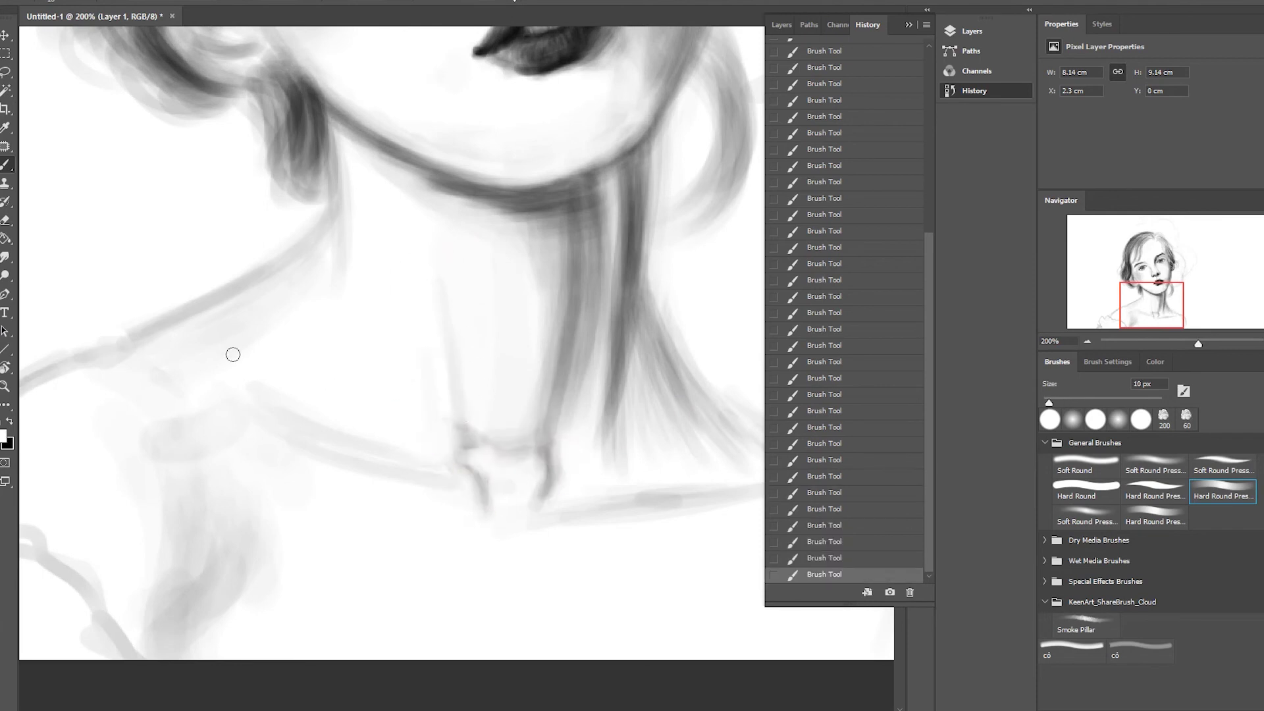
left_click_drag(233, 355, 329, 404)
left_click_drag(234, 316, 339, 368)
left_click_drag(217, 359, 309, 415)
left_click_drag(360, 371, 313, 387)
- At 100% zoom, shade beside the neck, darken it, and lighten collarbone and shoulder with white
key("ctrl+0")
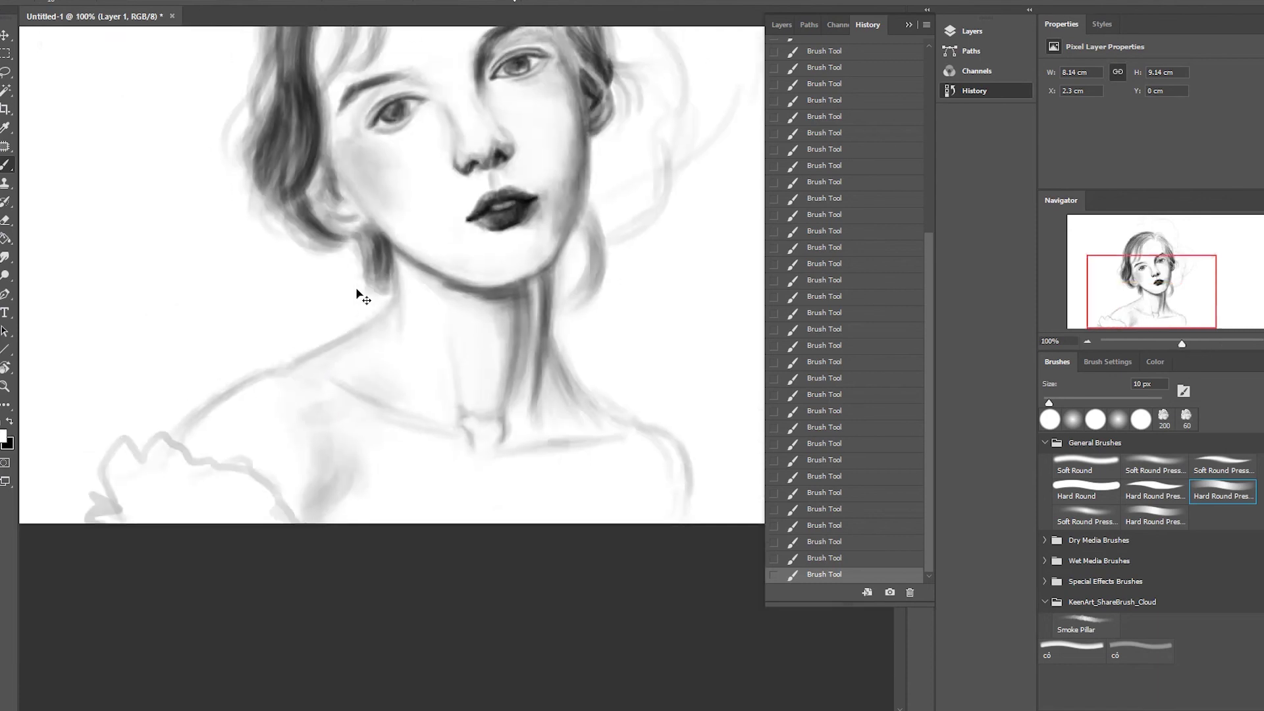
key("ctrl+1")
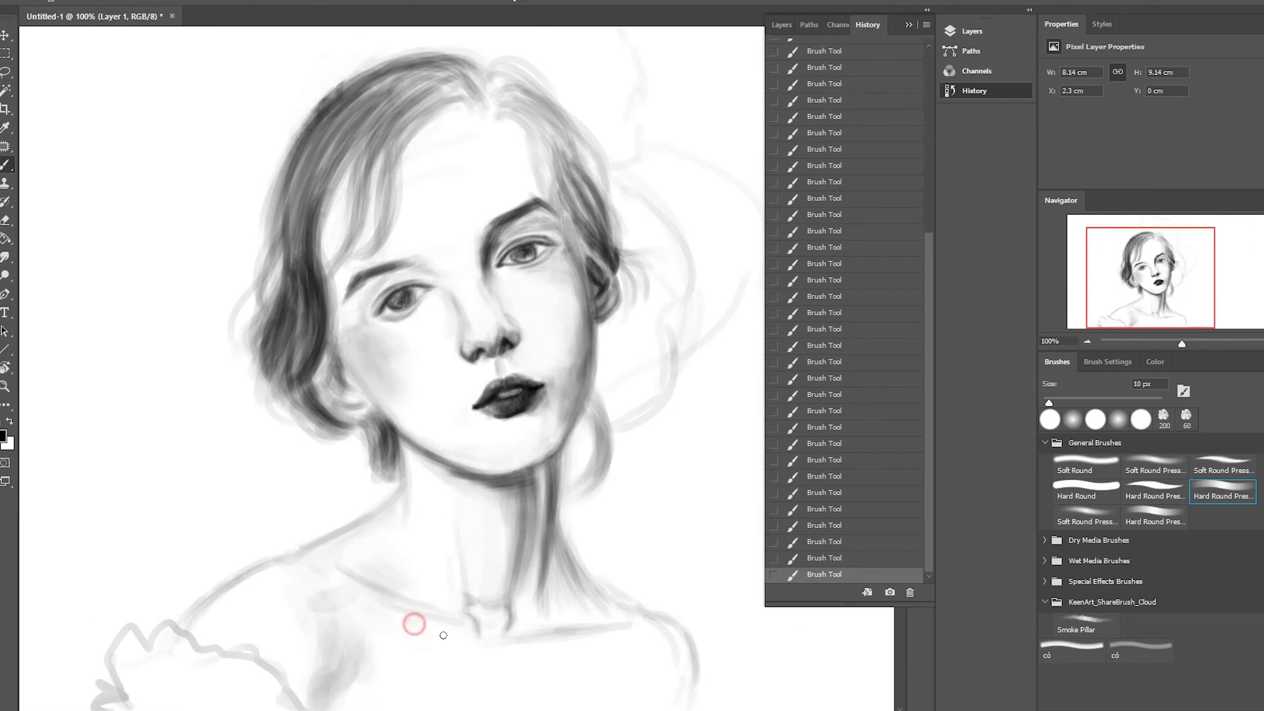
left_click_drag(592, 617, 543, 576)
key("x")
mouse_move(543, 472)
left_mouse_down()
mouse_move(525, 544)
mouse_move(643, 612)
mouse_move(613, 652)
mouse_move(588, 648)
mouse_move(625, 660)
left_mouse_up()
key("x")
mouse_move(543, 628)
left_mouse_down()
mouse_move(586, 615)
mouse_move(555, 654)
mouse_move(209, 593)
mouse_move(294, 578)
mouse_move(386, 531)
mouse_move(316, 592)
mouse_move(312, 620)
mouse_move(378, 533)
left_mouse_up()
- Paint a large black shoulder shape at lower left with a 25 px brush
key("bracketright")
key("bracketright")
key("bracketright")
mouse_move(349, 683)
left_mouse_down()
mouse_move(291, 683)
mouse_move(323, 612)
mouse_move(311, 602)
mouse_move(305, 617)
mouse_move(377, 665)
left_mouse_up()
mouse_move(103, 705)
left_mouse_down()
mouse_move(178, 632)
mouse_move(276, 691)
mouse_move(86, 618)
left_mouse_up()
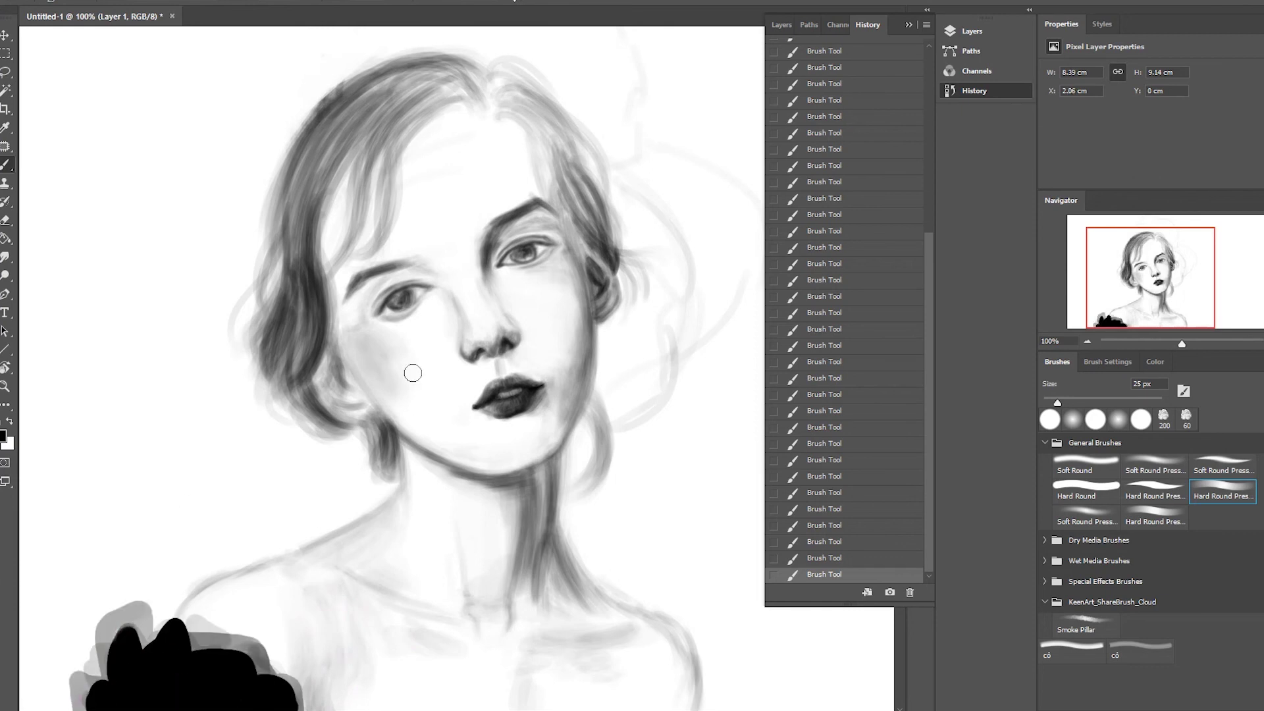
left_click_drag(343, 501, 280, 668)
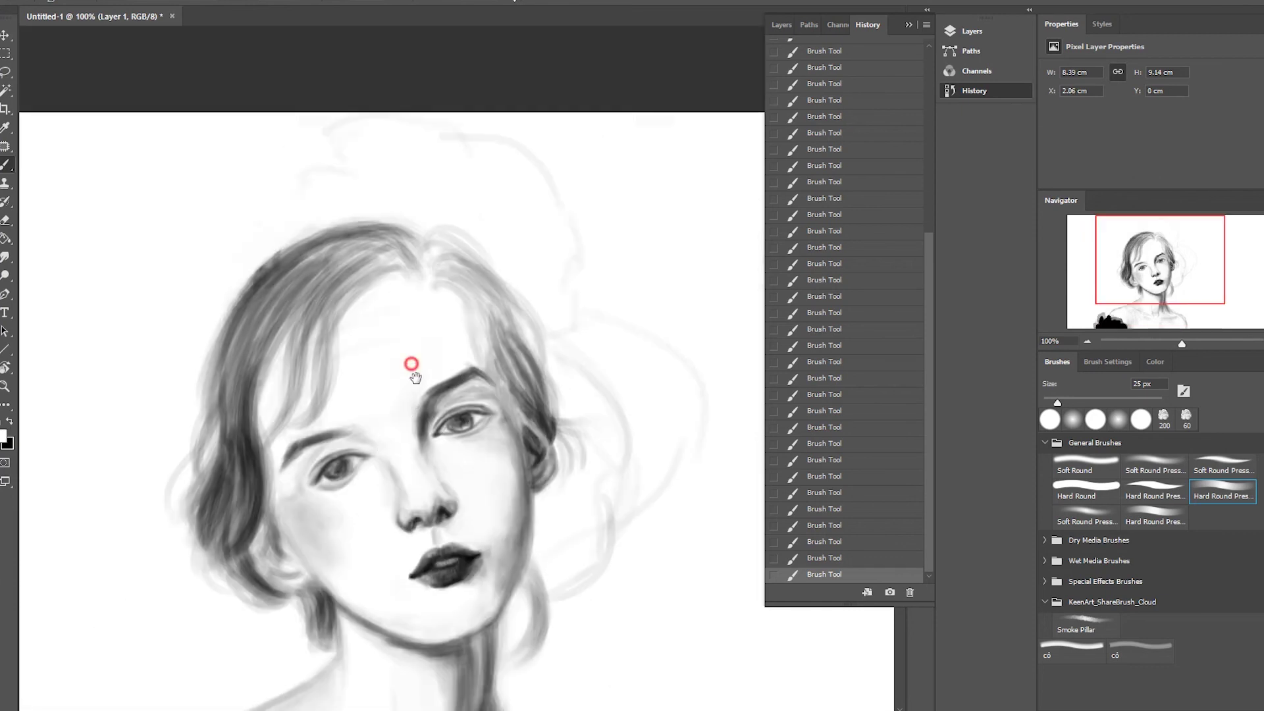
left_click_drag(398, 287, 414, 317)
- Dab a cluster of black floral spots along the hairline
key("x")
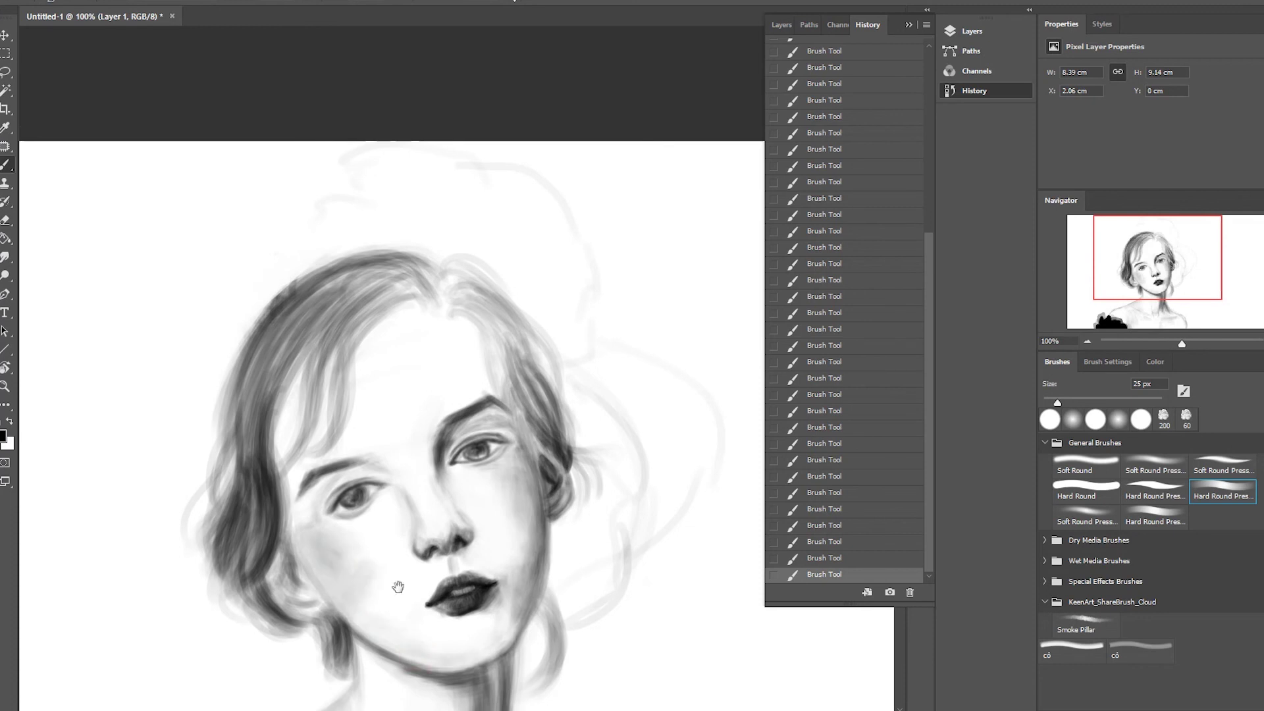
mouse_move(422, 436)
left_mouse_down()
mouse_move(440, 274)
mouse_move(446, 413)
left_mouse_up()
left_click(433, 251)
left_click(464, 261)
left_click(441, 290)
left_click(487, 281)
left_click_drag(469, 230, 504, 249)
left_click(524, 269)
- Lower K to a pale grey, add grey dabs around the cluster, and outline the headpiece top
left_click(1154, 361)
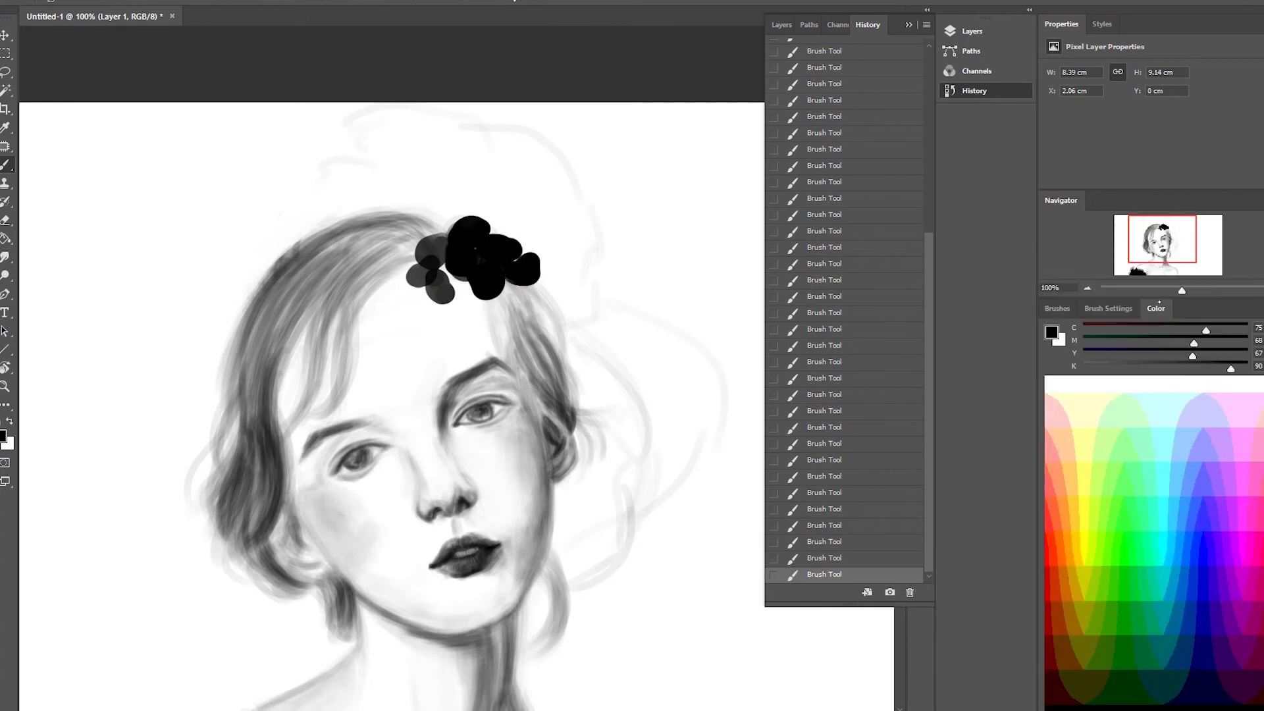
mouse_move(421, 220)
left_mouse_down()
mouse_move(464, 201)
mouse_move(389, 214)
left_mouse_up()
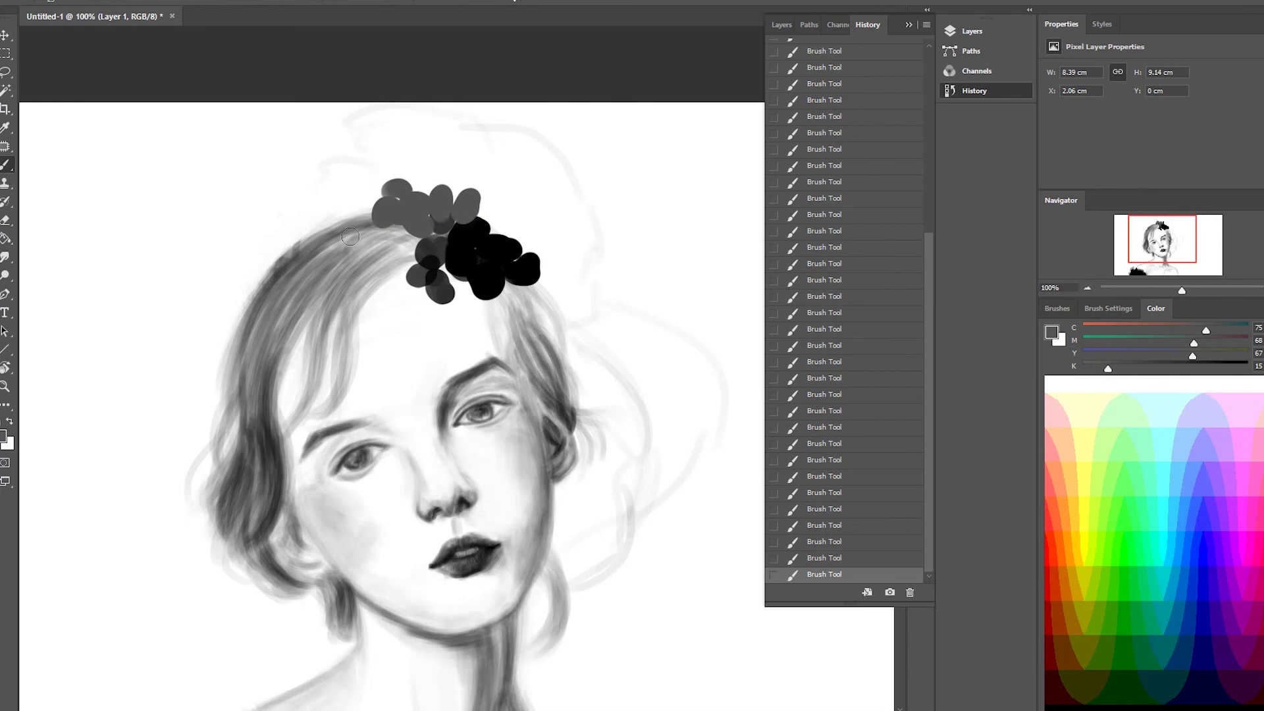
mouse_move(497, 215)
left_mouse_down()
mouse_move(484, 197)
mouse_move(556, 250)
left_mouse_up()
mouse_move(369, 191)
left_mouse_down()
mouse_move(461, 165)
mouse_move(394, 235)
mouse_move(566, 276)
left_mouse_up()
left_click_drag(369, 165, 454, 151)
left_click_drag(474, 262, 488, 231)
left_click_drag(527, 296, 507, 326)
mouse_move(547, 369)
left_mouse_down()
mouse_move(566, 287)
mouse_move(493, 187)
left_mouse_up()
left_click(1057, 308)
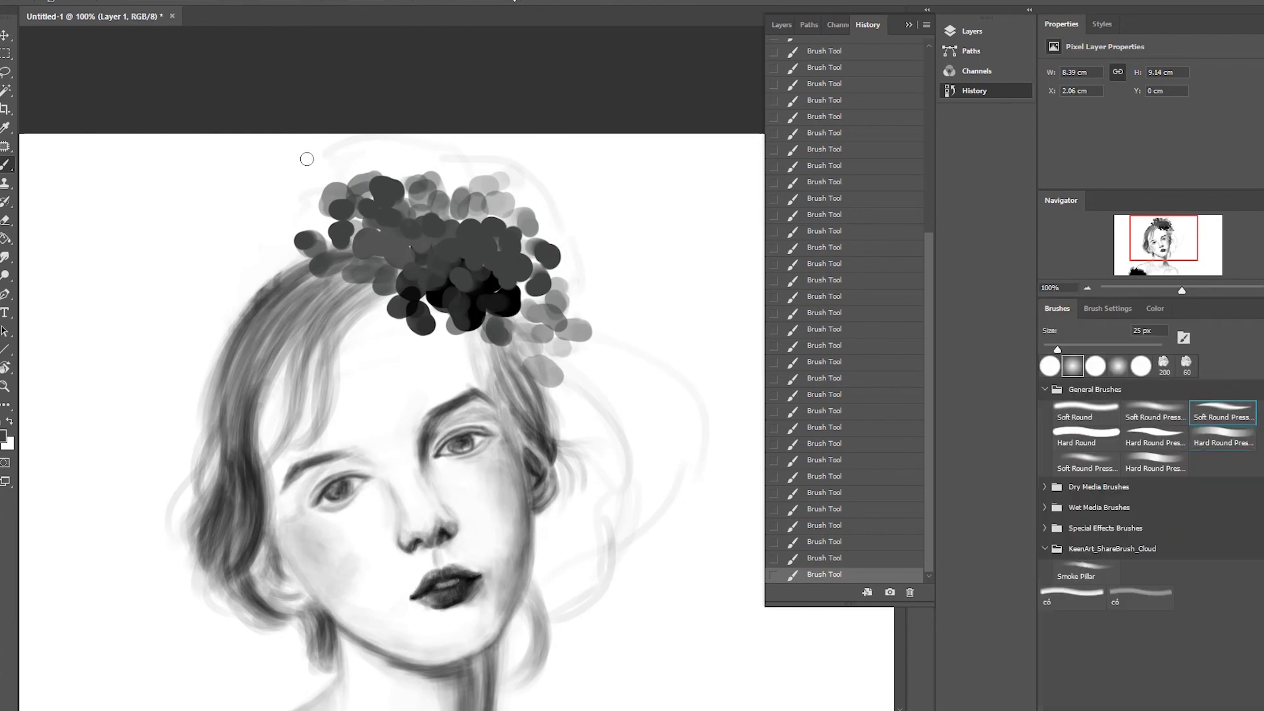
left_click_drag(555, 242, 299, 158)
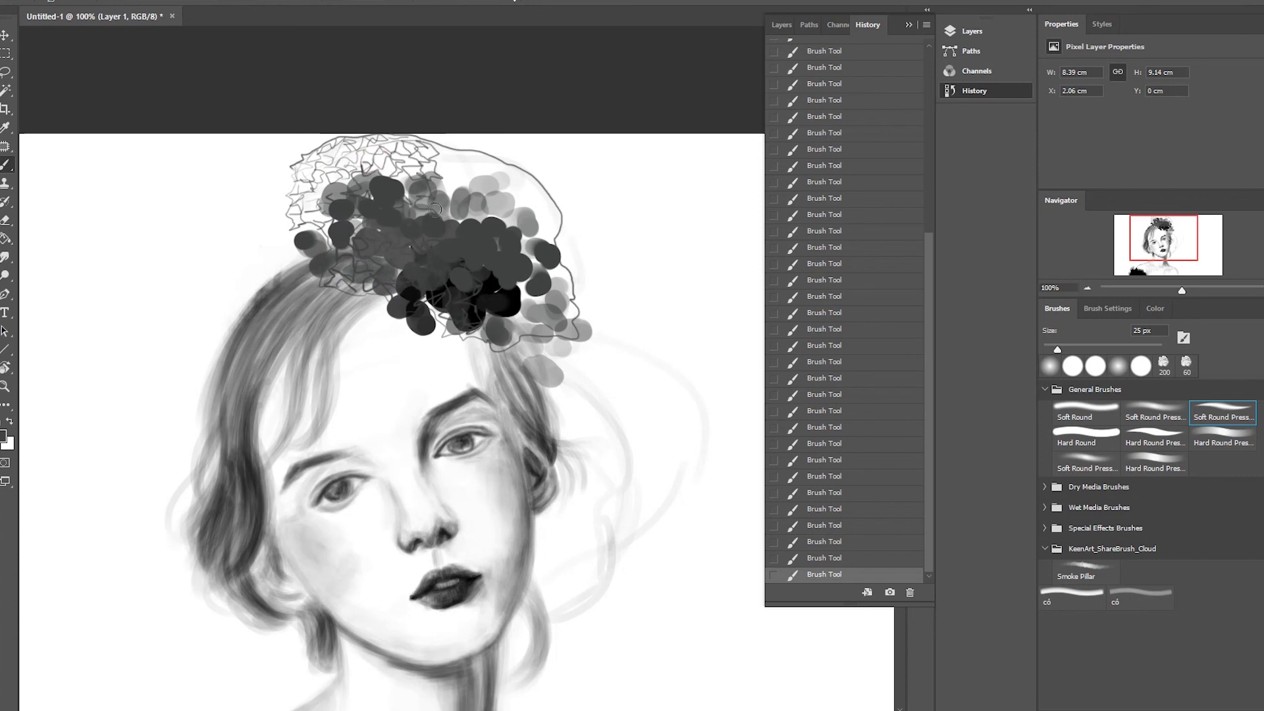
- Draw squiggly lace lines down the right side of the headpiece
left_click_drag(436, 150, 511, 170)
mouse_move(525, 212)
left_mouse_down()
mouse_move(572, 329)
mouse_move(396, 271)
mouse_move(378, 503)
mouse_move(395, 461)
mouse_move(382, 303)
mouse_move(426, 387)
mouse_move(460, 395)
mouse_move(428, 421)
mouse_move(447, 316)
mouse_move(419, 373)
left_mouse_up()
mouse_move(418, 372)
left_mouse_down()
mouse_move(510, 340)
mouse_move(540, 238)
left_mouse_up()
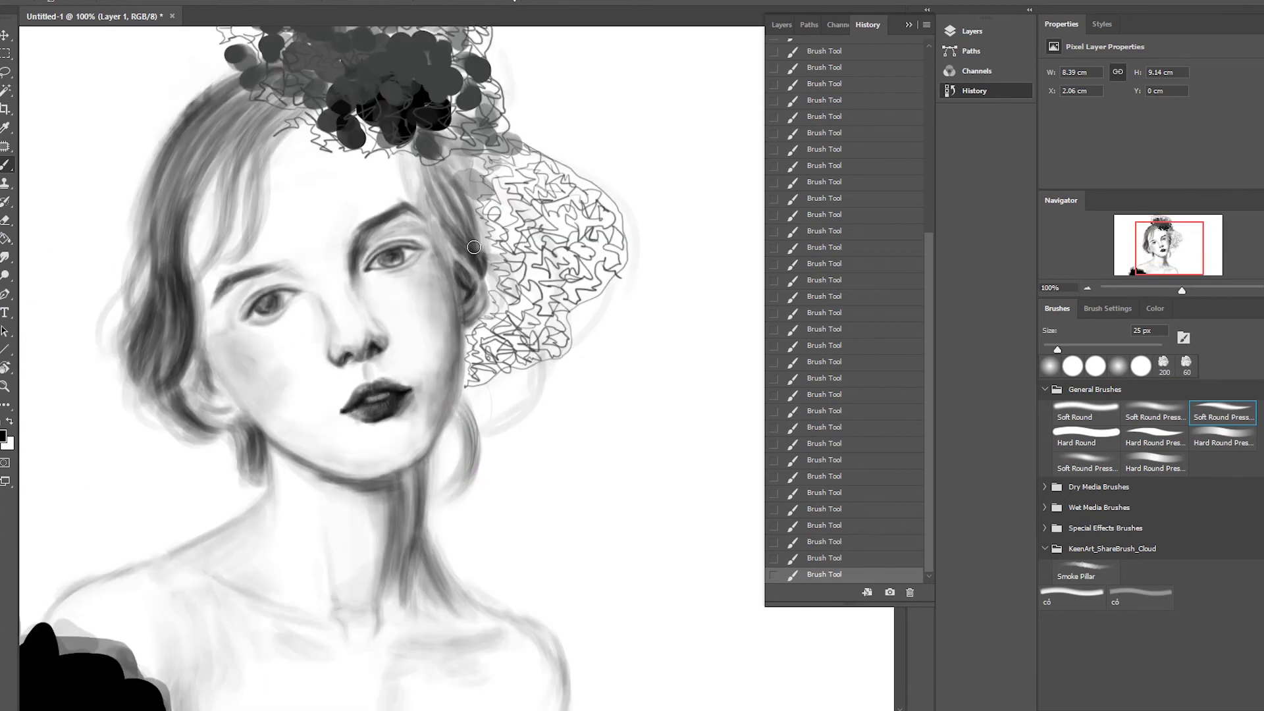
- Paint loose dark hair strands on the left and draw a thin curved necklace line
left_click_drag(263, 119, 204, 263)
left_click_drag(191, 98, 138, 369)
left_click_drag(178, 112, 172, 275)
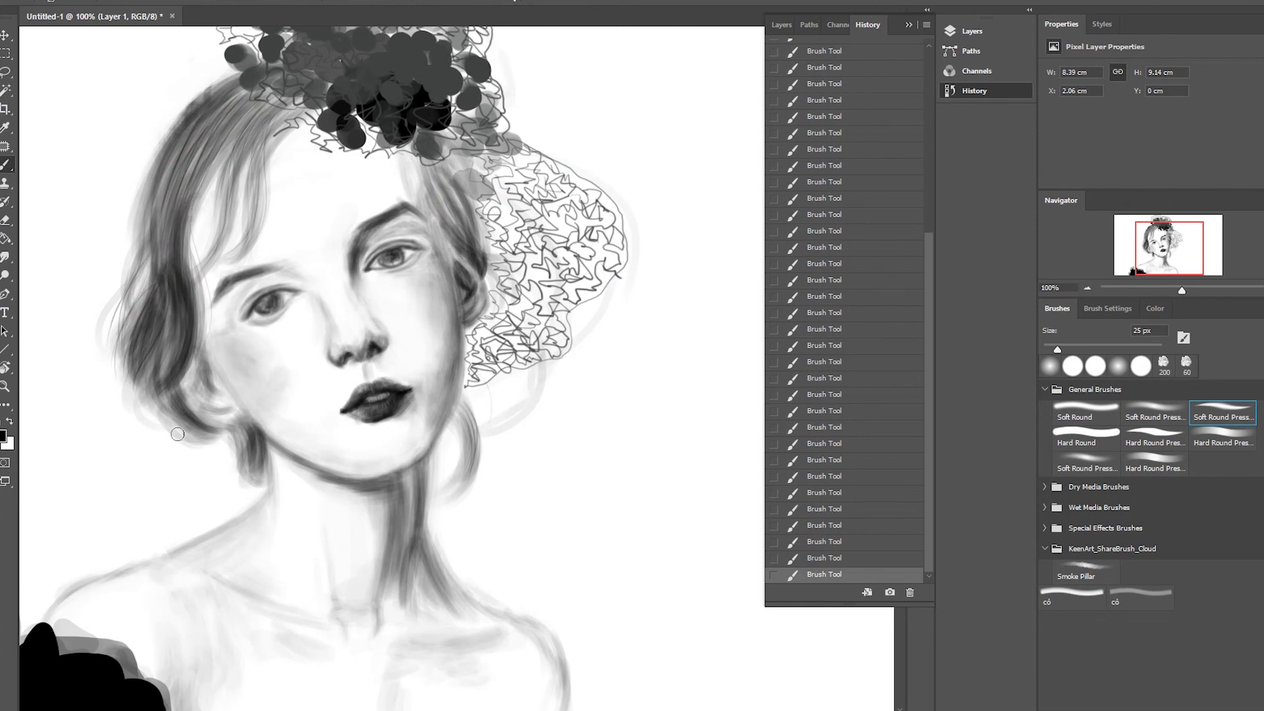
left_click_drag(432, 441, 464, 484)
left_click_drag(277, 125, 211, 263)
left_click_drag(136, 339, 174, 424)
left_click_drag(244, 515, 257, 442)
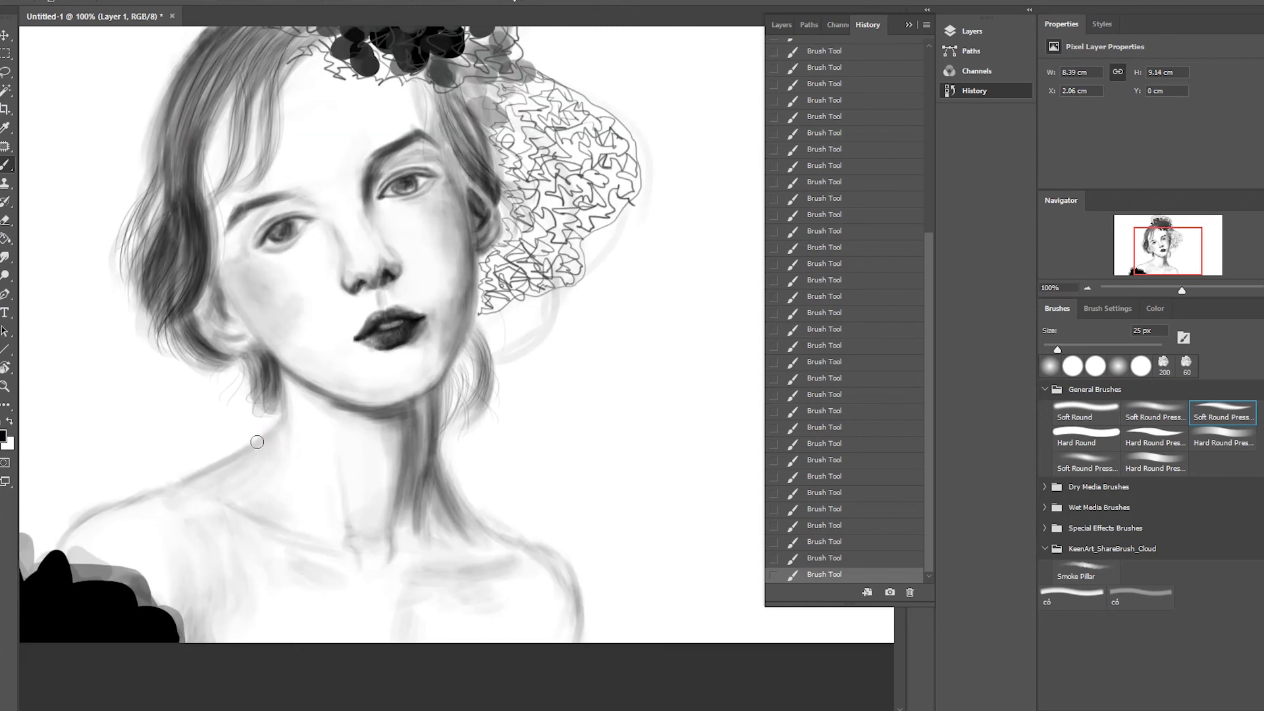
left_click_drag(439, 455, 352, 533)
left_click_drag(353, 533, 370, 502)
- Select the Hard Round Pressure brush and dab beads along the necklace
left_click(1154, 468)
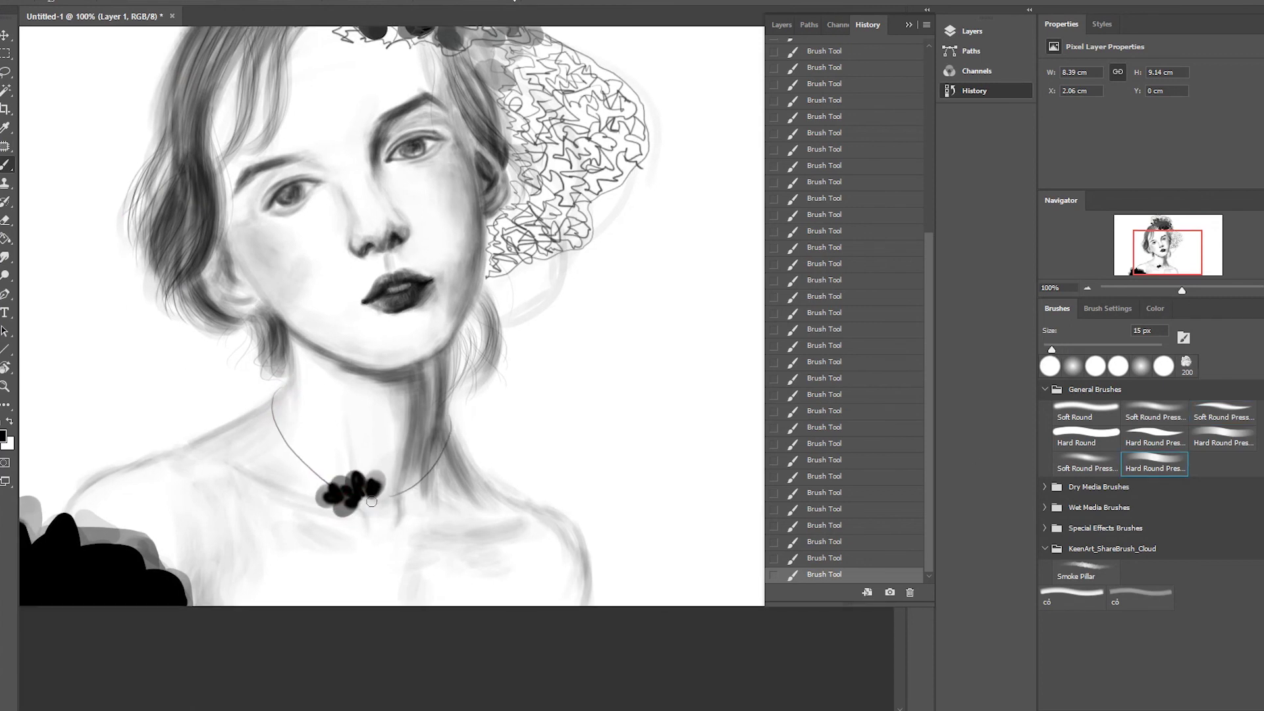
key("comma")
key("comma")
key("comma")
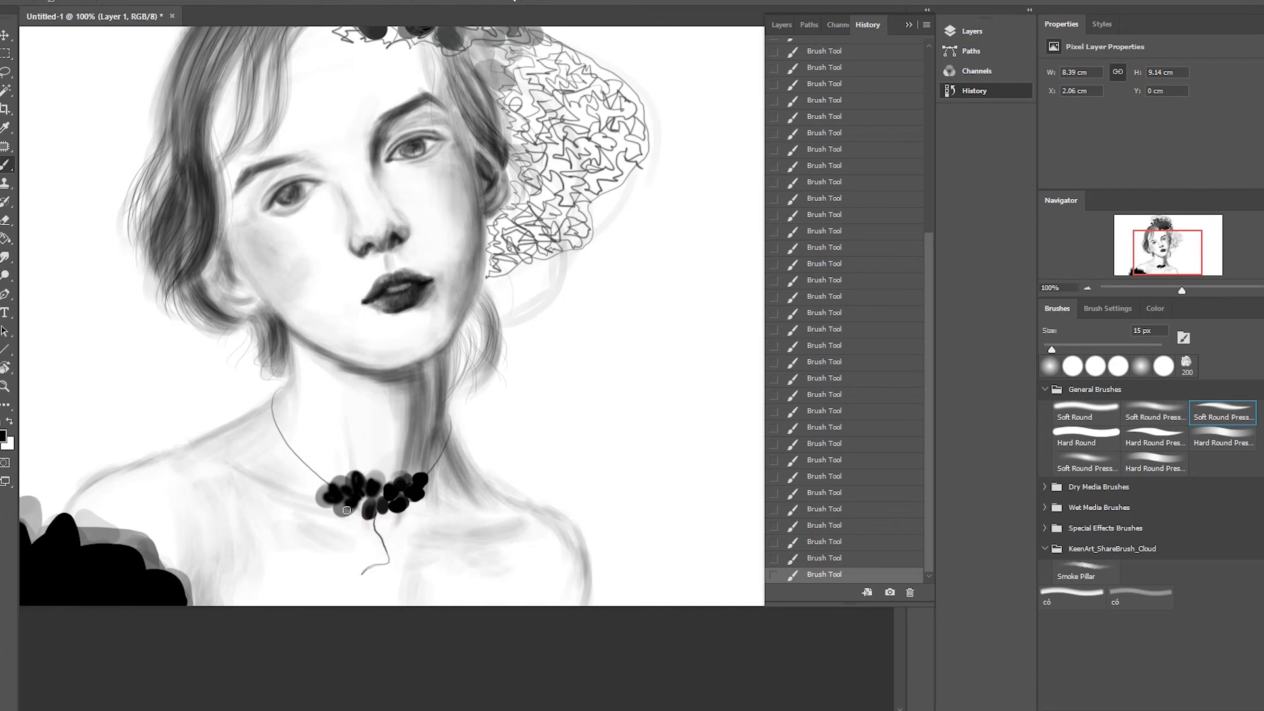
key("period")
key("period")
key("period")
left_click_drag(306, 516, 361, 502)
- Paint dark hair strokes near the ear and temple
left_click_drag(256, 388, 237, 550)
mouse_move(451, 464)
left_mouse_down()
mouse_move(484, 487)
mouse_move(524, 490)
left_mouse_up()
left_click_drag(468, 435, 527, 359)
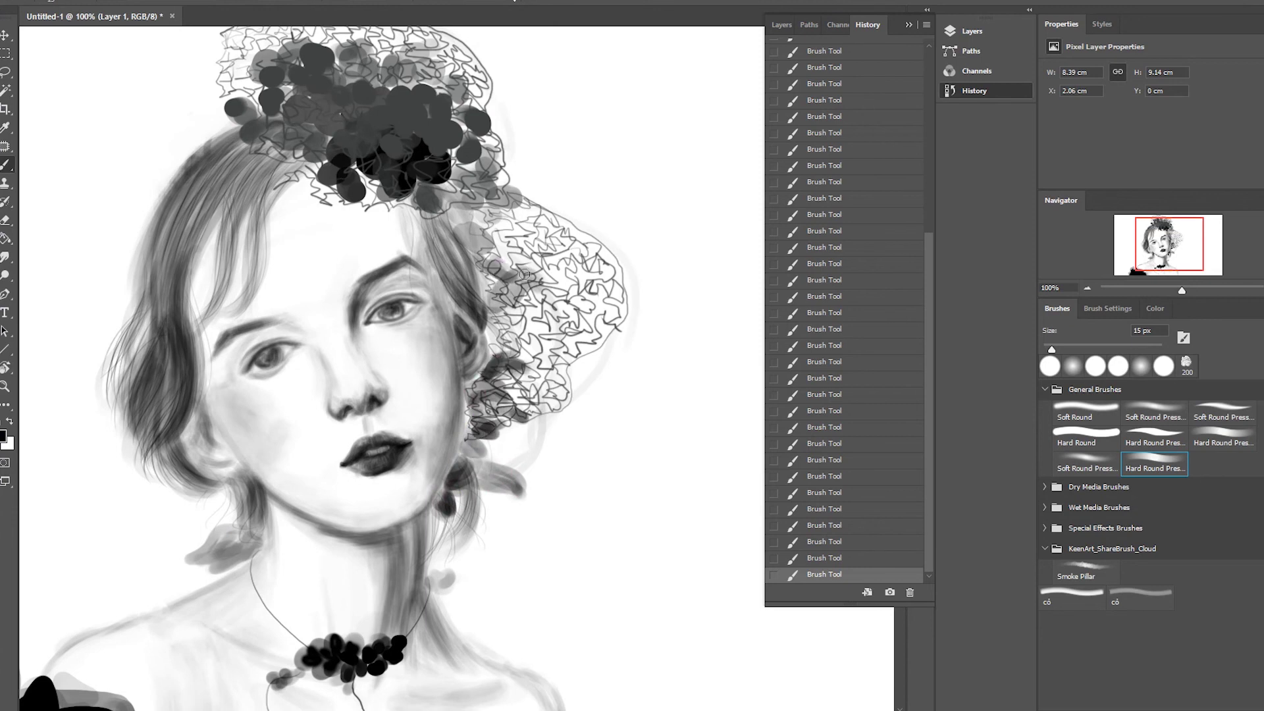
left_click_drag(491, 309, 539, 270)
left_click_drag(127, 75, 203, 124)
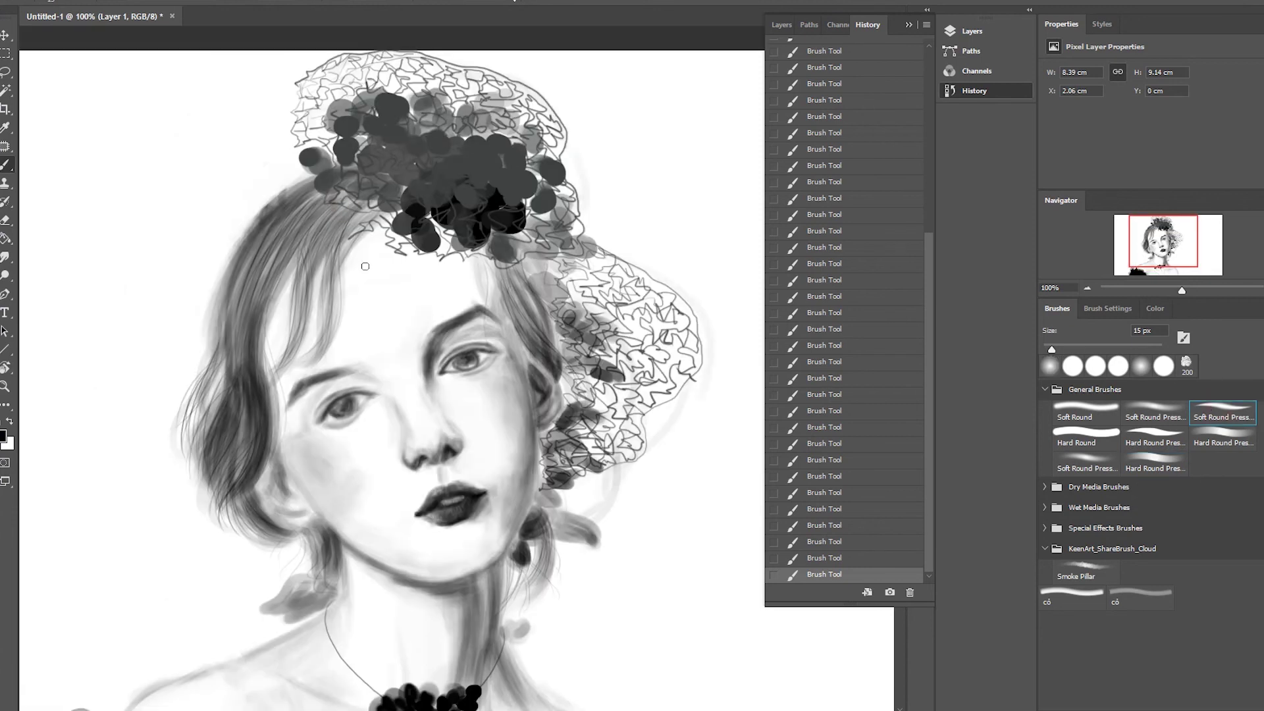
- Pick a light grey colour and paint the first leaf left of the hair
left_click(373, 269, "alt")
key("F6")
mouse_move(217, 154)
left_mouse_down()
mouse_move(250, 198)
mouse_move(187, 247)
left_mouse_up()
- Add more grey leaf strokes on the left, extending toward the cheek
left_click_drag(186, 324, 132, 313)
mouse_move(158, 269)
left_mouse_down()
mouse_move(205, 307)
mouse_move(188, 365)
left_mouse_up()
left_click_drag(276, 181, 218, 244)
scroll(363, 348, "down", 3)
- Reset colours to black and white, load Soft Round Pressure, and zoom to 200% on the face
key("d")
key("F5")
key("x")
key("comma")
key("comma")
key("comma")
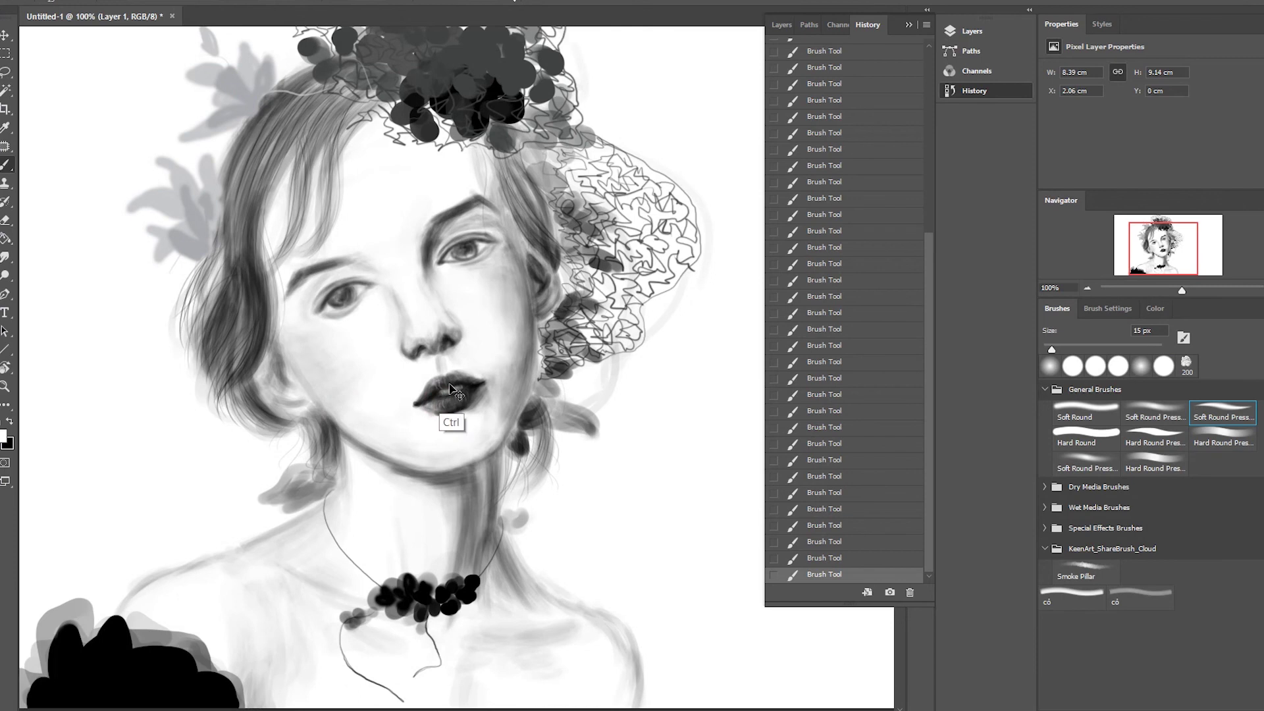
key("ctrl+plus")
key("x")
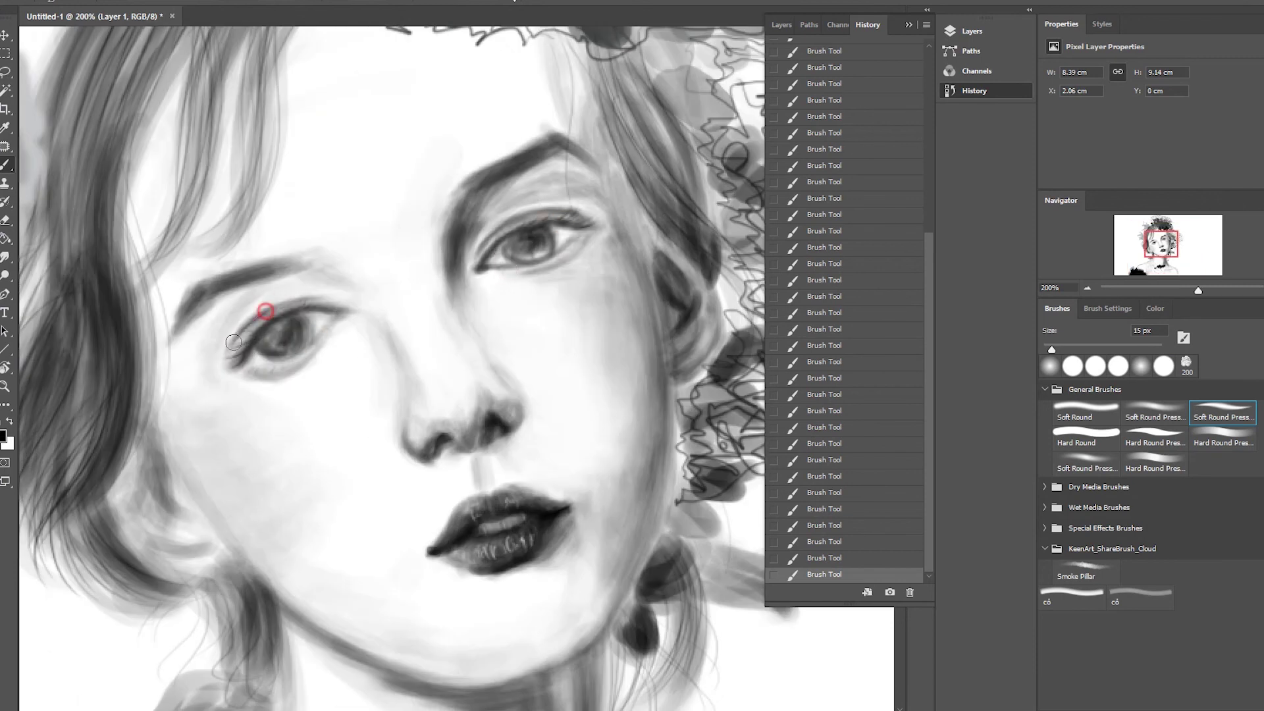
scroll(429, 326, "down", 2)
- Fit the canvas on screen, set a 100 px brush, and zoom in slightly
key("ctrl+0")
key("F7")
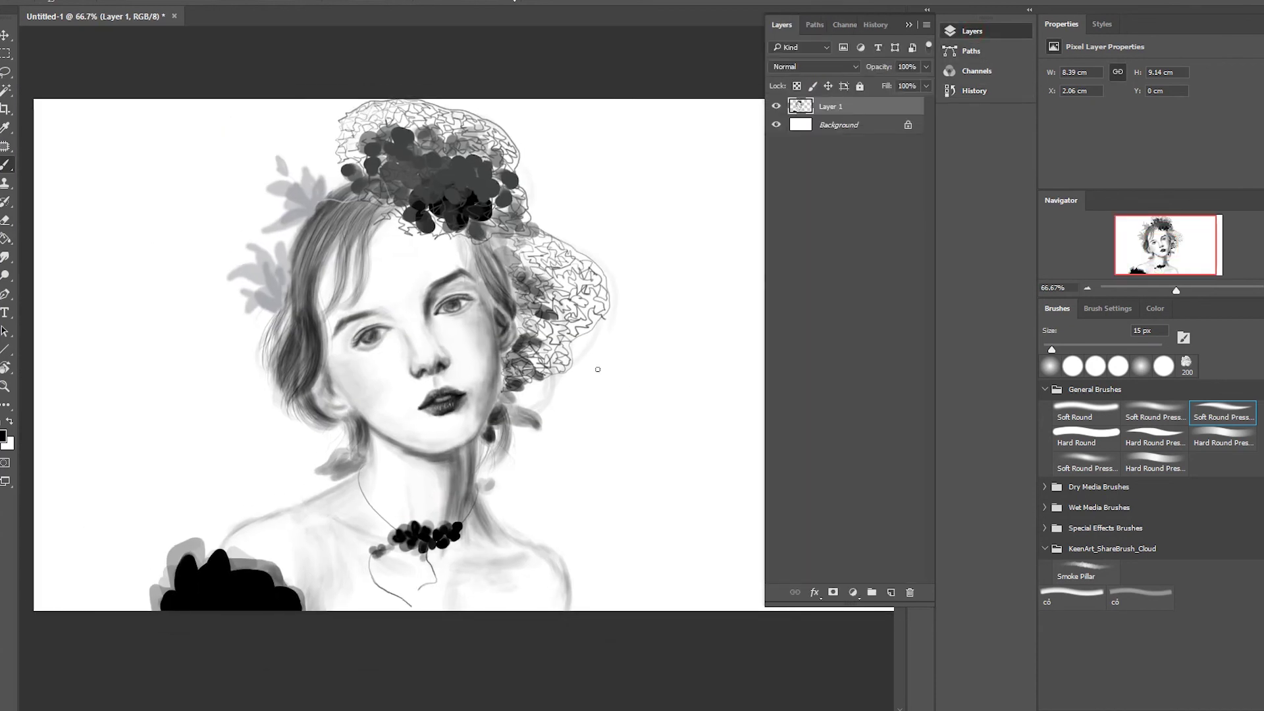
key("F7")
key("comma")
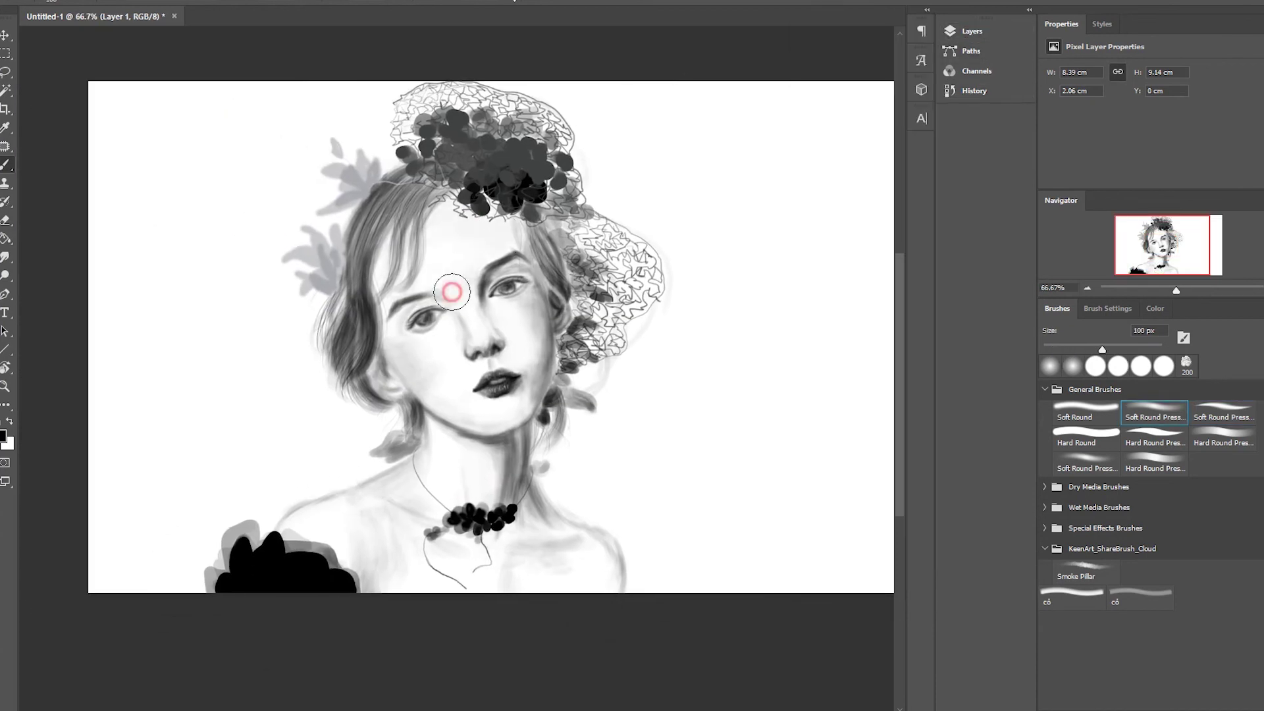
scroll(547, 316, "up", 1)
left_click_drag(1185, 290, 1177, 290)
scroll(454, 402, "up", 1)
scroll(443, 395, "up", 1)
scroll(467, 409, "up", 1)
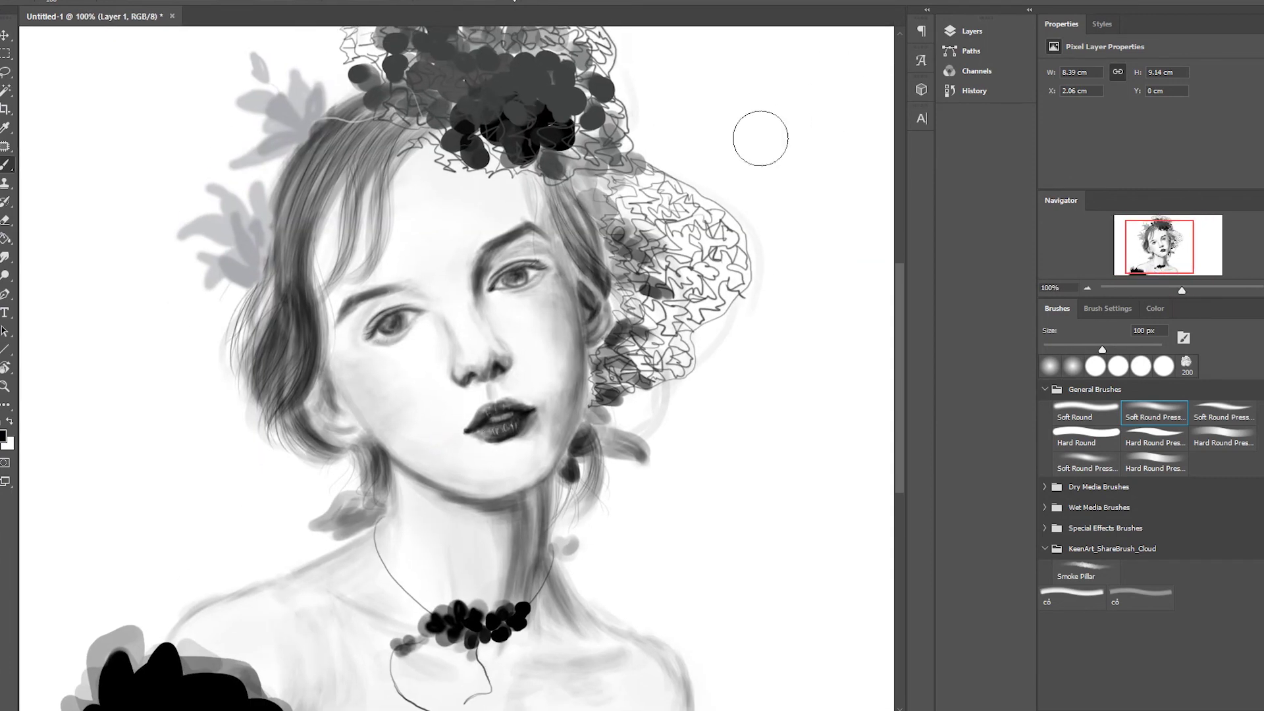